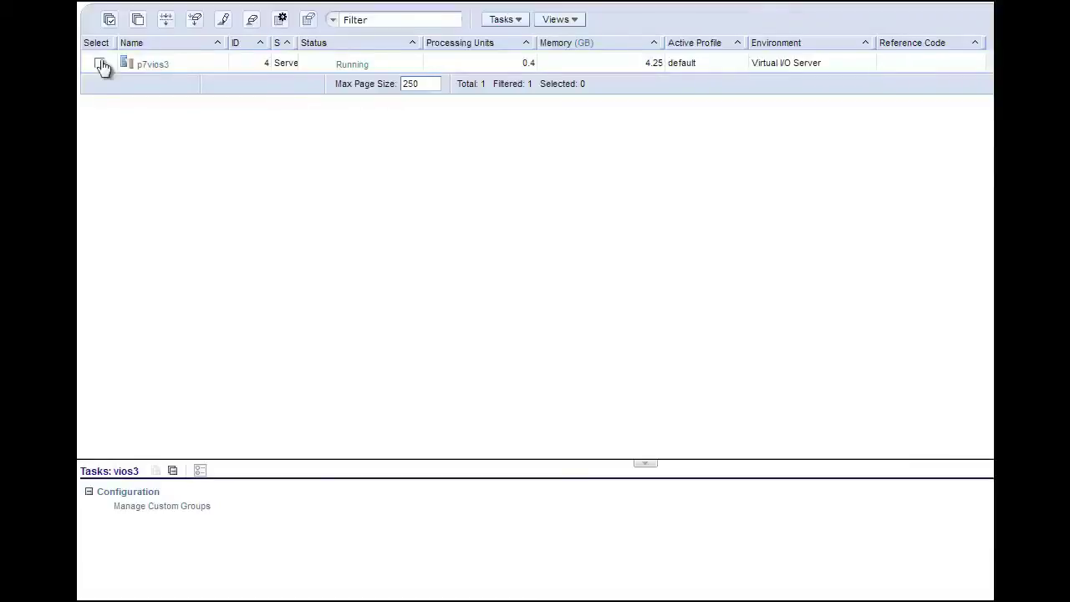
- Tick the Select checkbox on the p7vios3 row in the partitions table
click(100, 65)
click(100, 65)
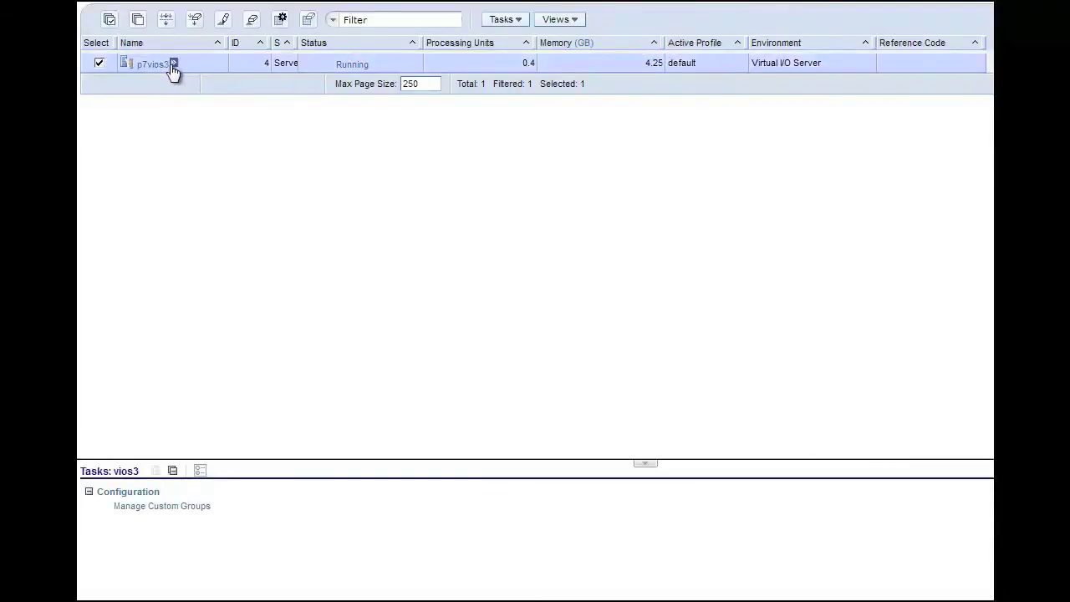
click(173, 65)
mouse_move(239, 120)
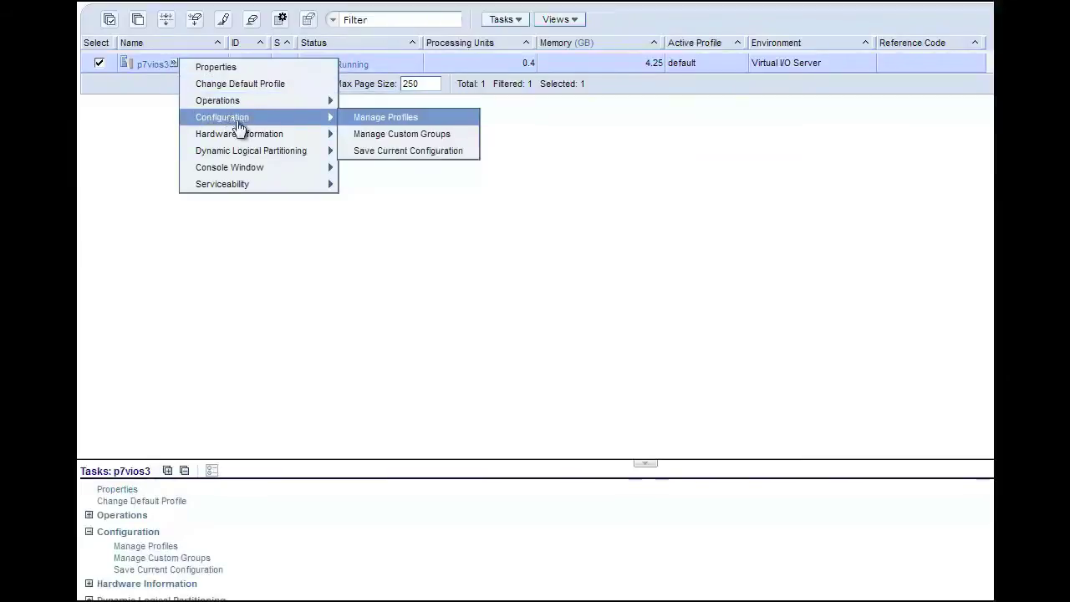
click(398, 118)
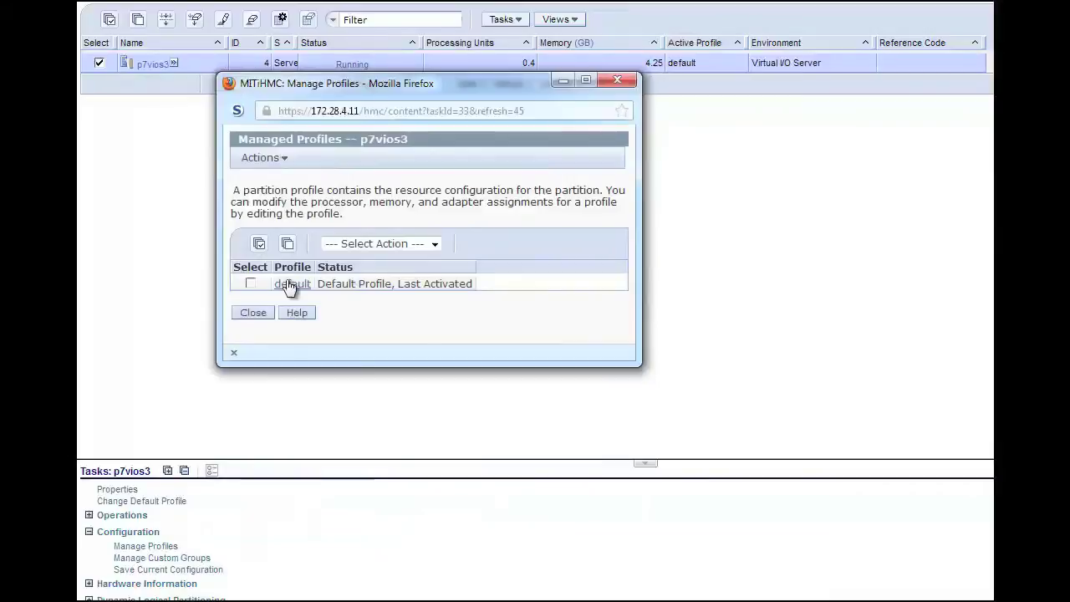
click(288, 285)
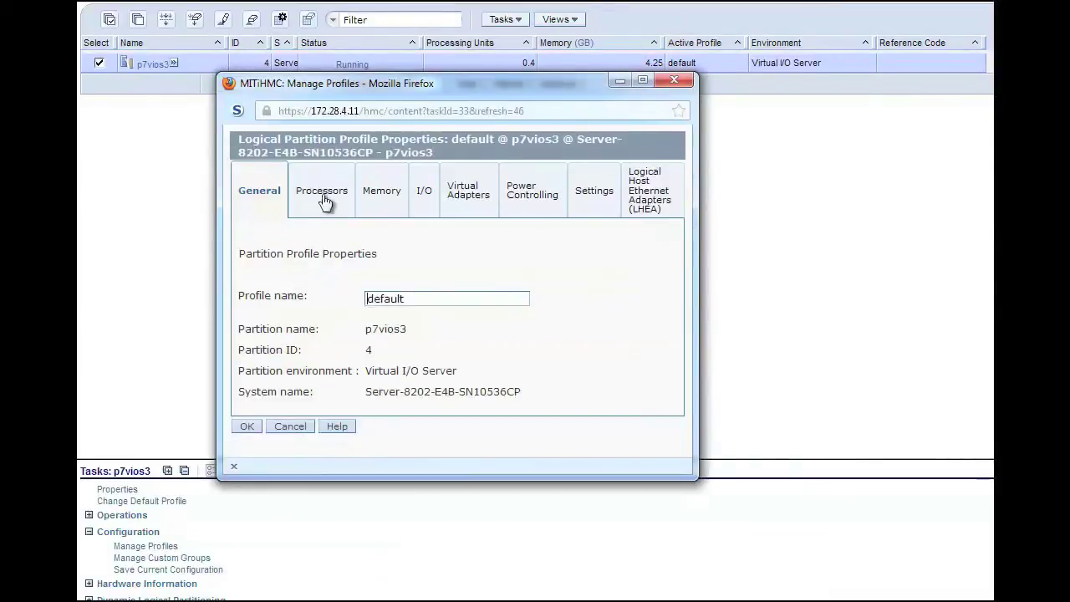
click(325, 194)
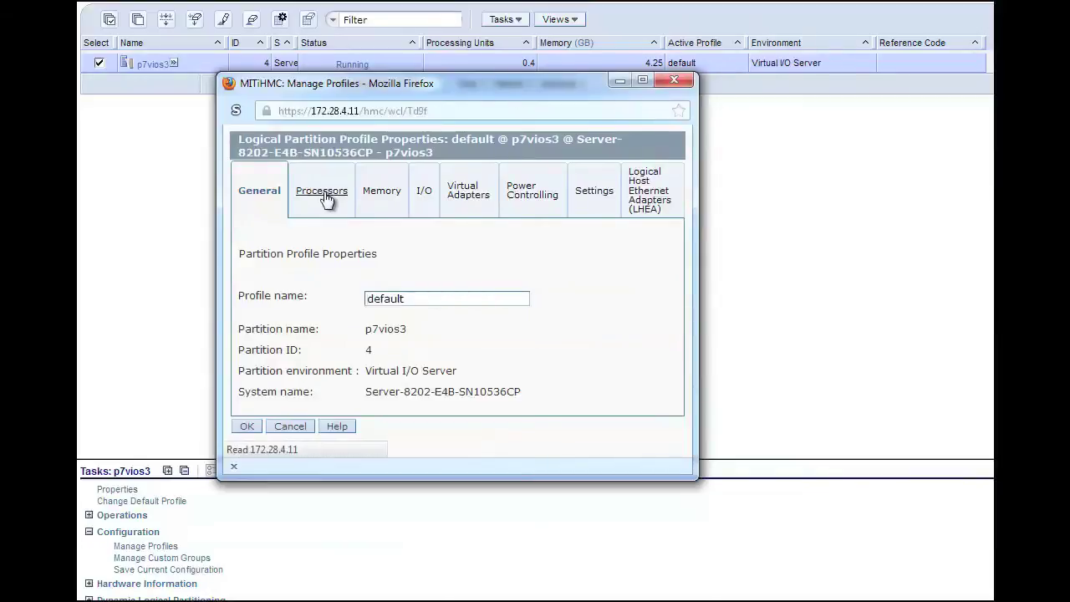
click(380, 197)
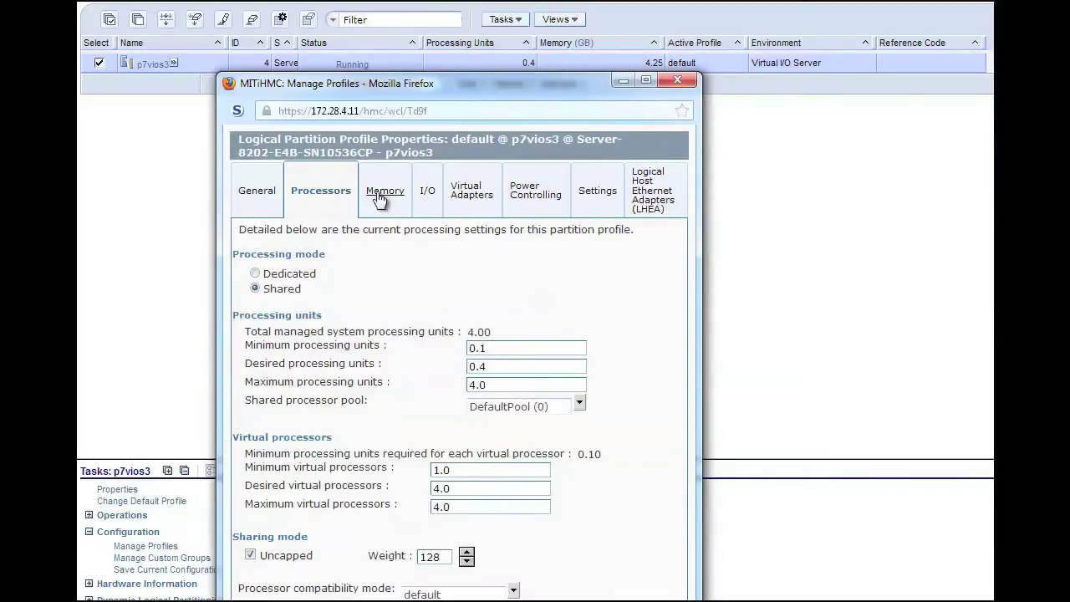
click(456, 196)
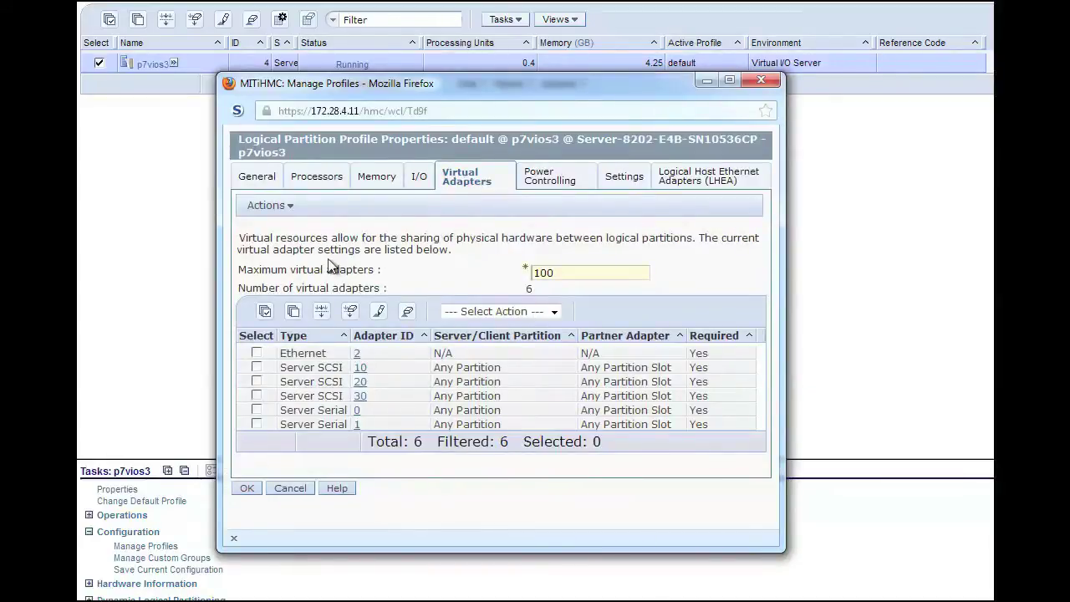
click(291, 488)
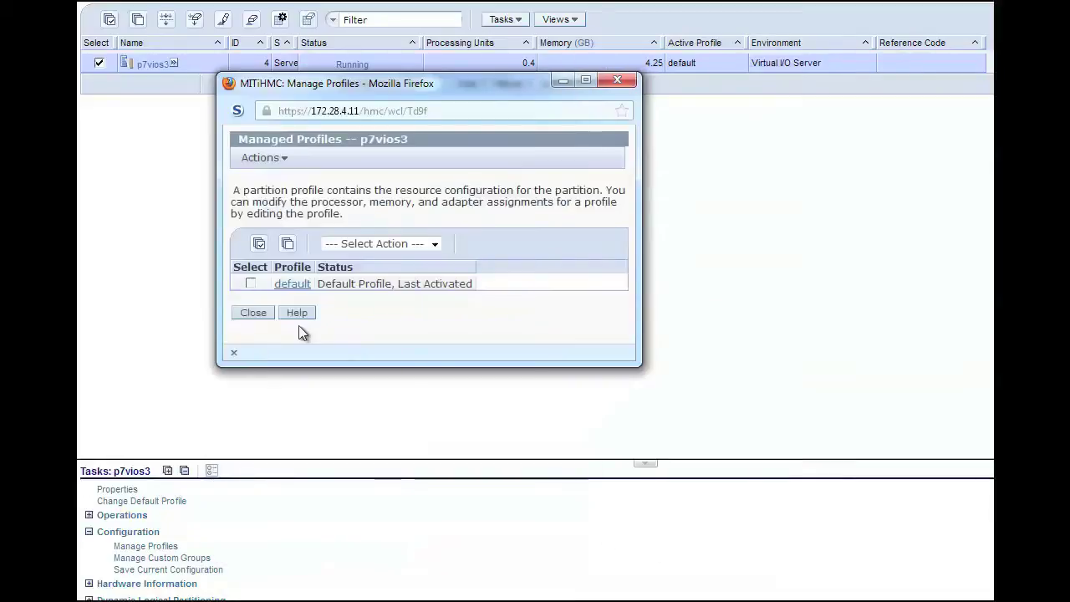
click(253, 312)
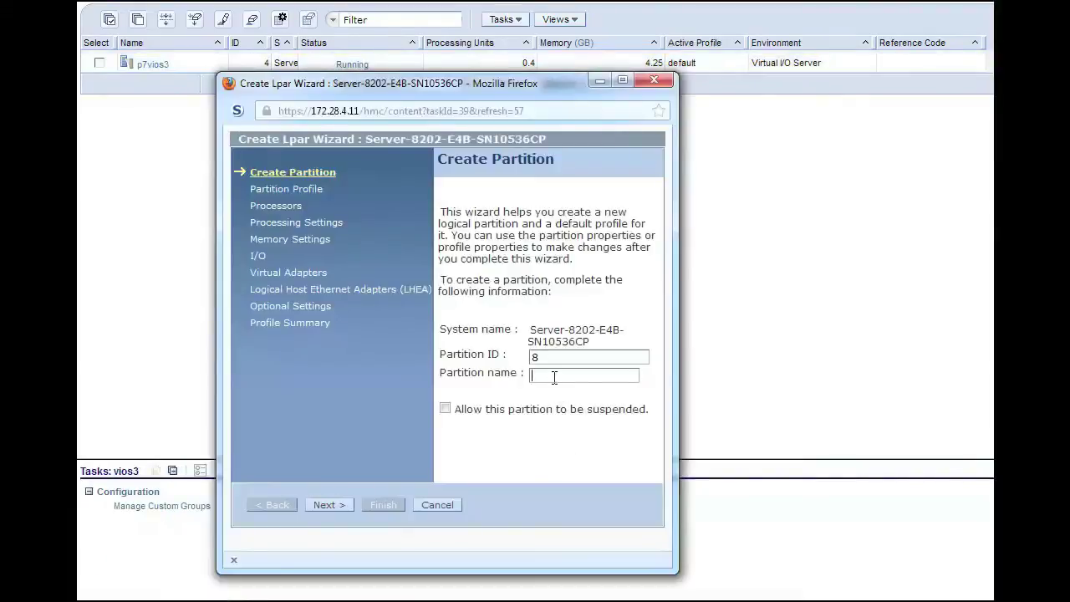
- Enter p7viosclient as the new partition's name and advance to the profile page
text(p7viosclient)
click(327, 507)
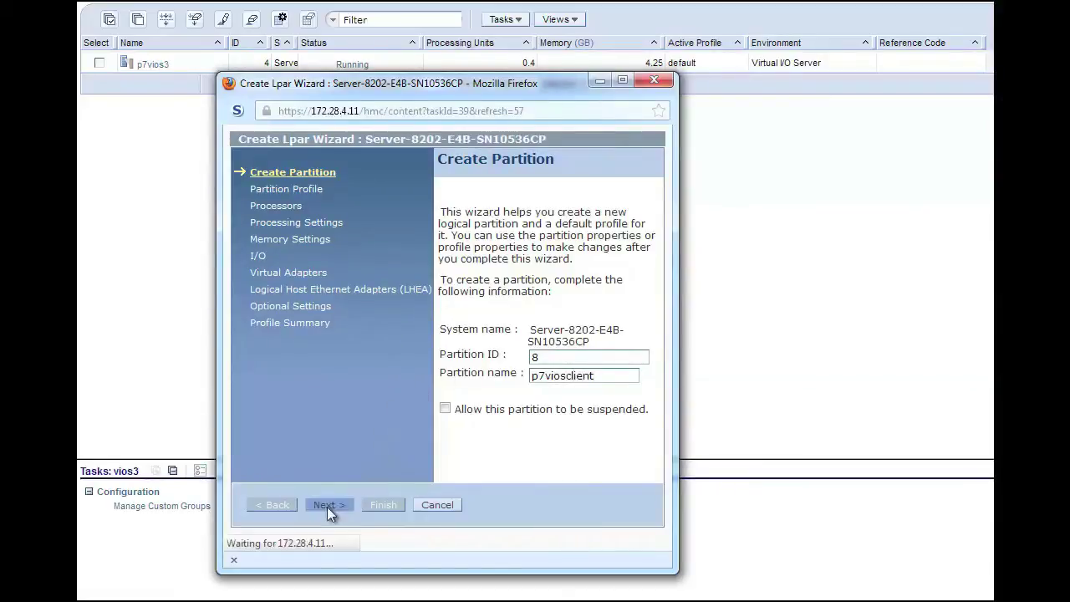
- Name the partition profile 'default' and keep shared processor mode
text(default)
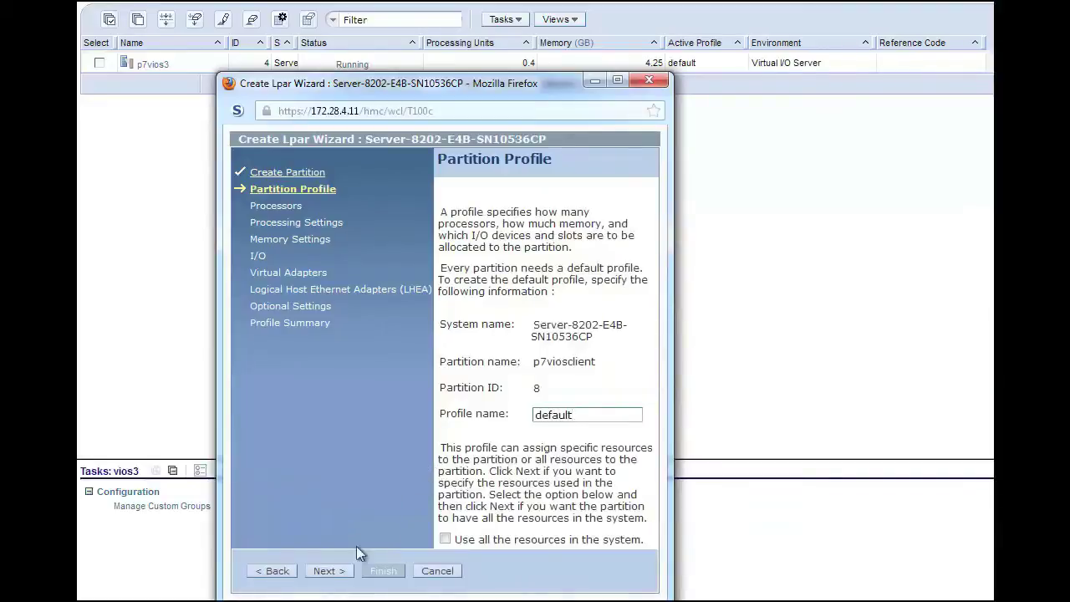
click(329, 571)
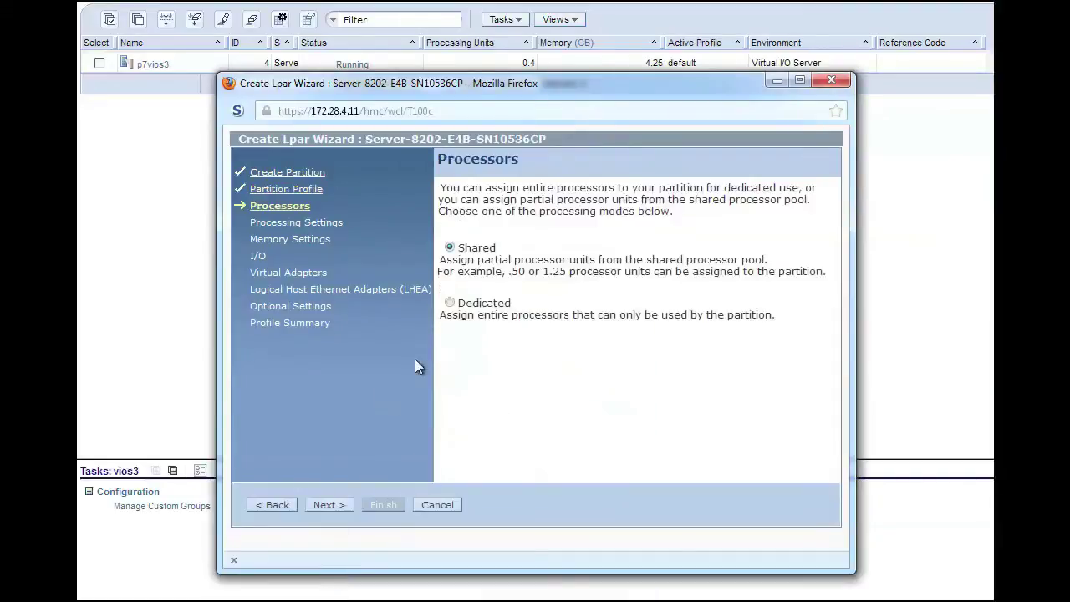
click(321, 507)
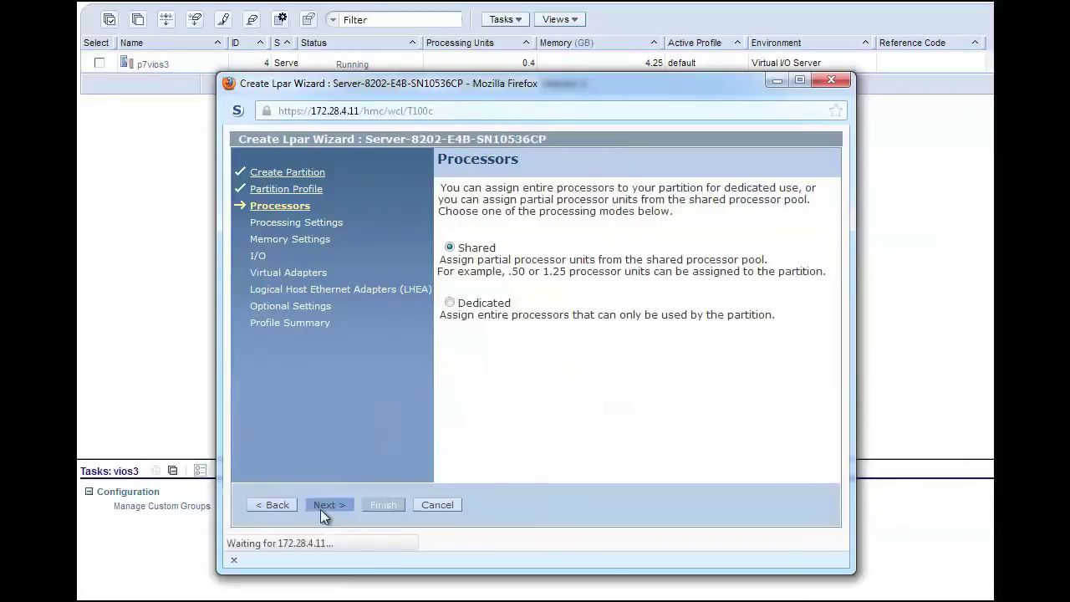
- Set processing units to 0.2 desired and 4 maximum, virtual processors 2 and 4, uncapped
click(669, 281)
key(BackSpace)
text(2)
key(BackSpace)
key(BackSpace)
key(BackSpace)
text(4)
key(BackSpace)
text(2)
click(666, 466)
key(BackSpace)
text(4)
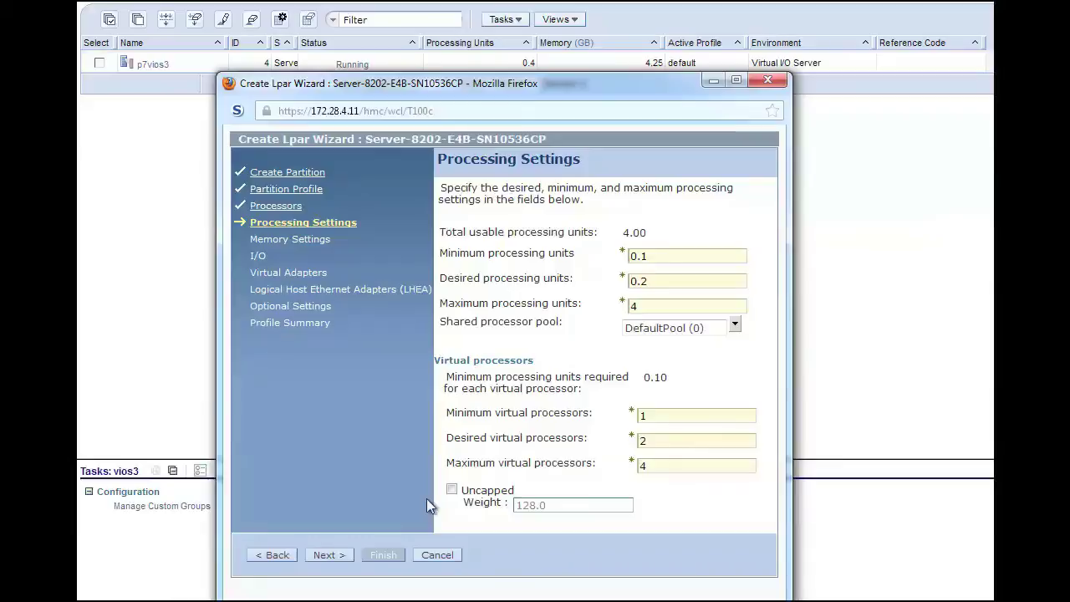
click(451, 491)
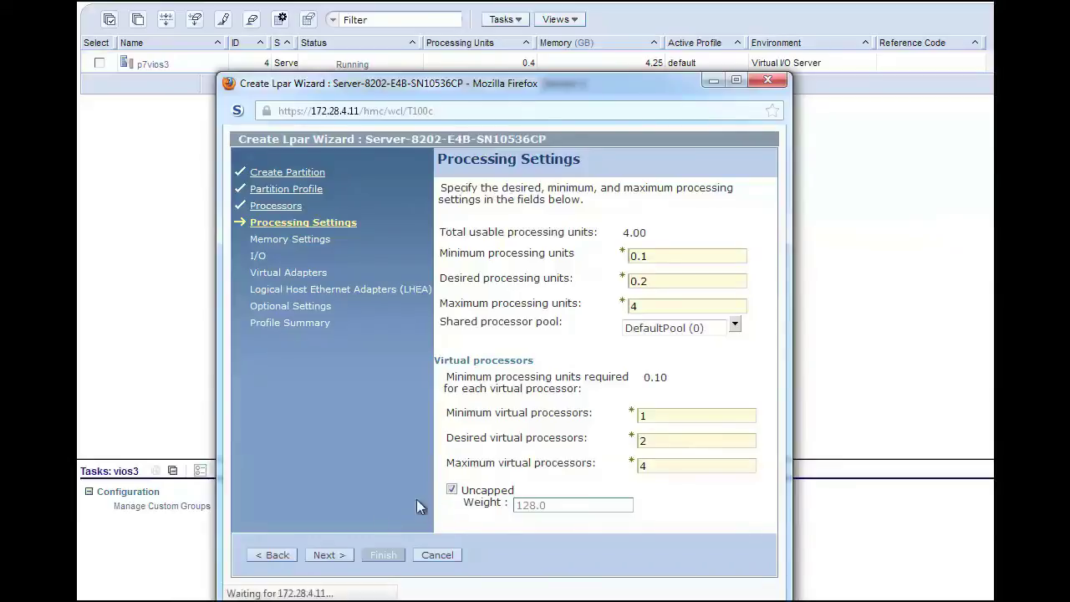
click(325, 555)
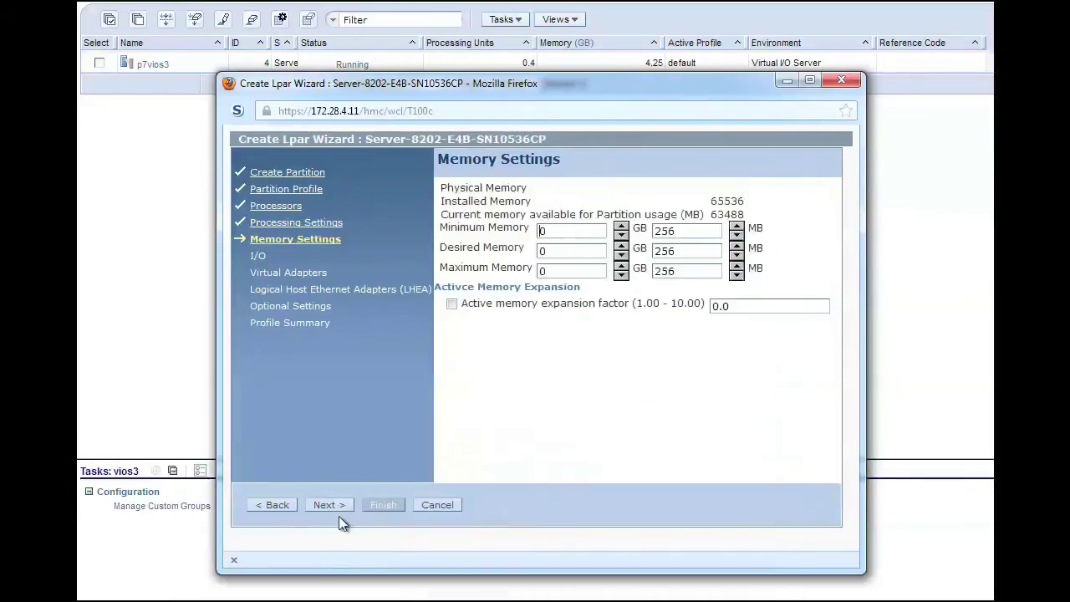
- Set memory to 2 GB desired, 8 GB maximum and 1 GB minimum
key(BackSpace)
text(2)
click(557, 268)
key(BackSpace)
text(8)
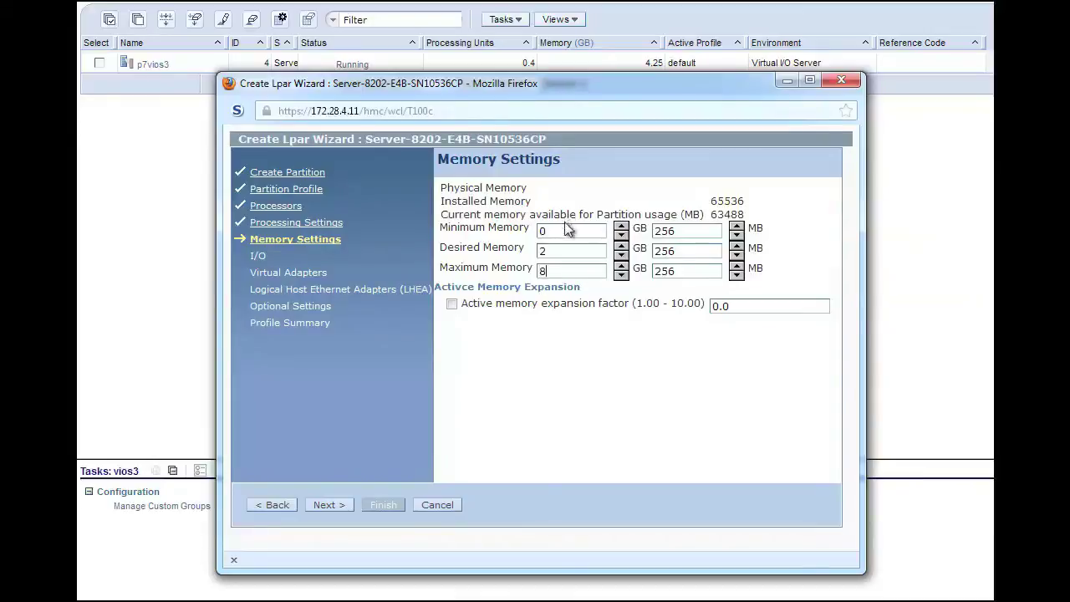
key(BackSpace)
text(1)
- Set the memory megabyte fields to 0 and continue to the I/O step
click(700, 232)
key(BackSpace)
key(BackSpace)
key(BackSpace)
text(0)
key(BackSpace)
key(BackSpace)
key(BackSpace)
text(0)
click(692, 270)
key(BackSpace)
key(BackSpace)
key(BackSpace)
text(0)
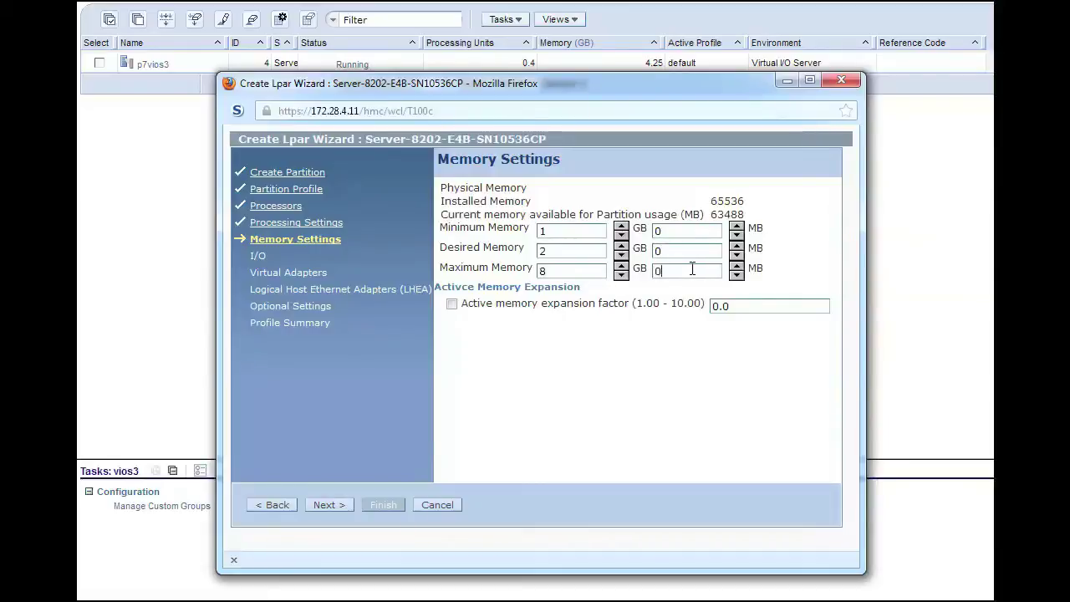
click(316, 506)
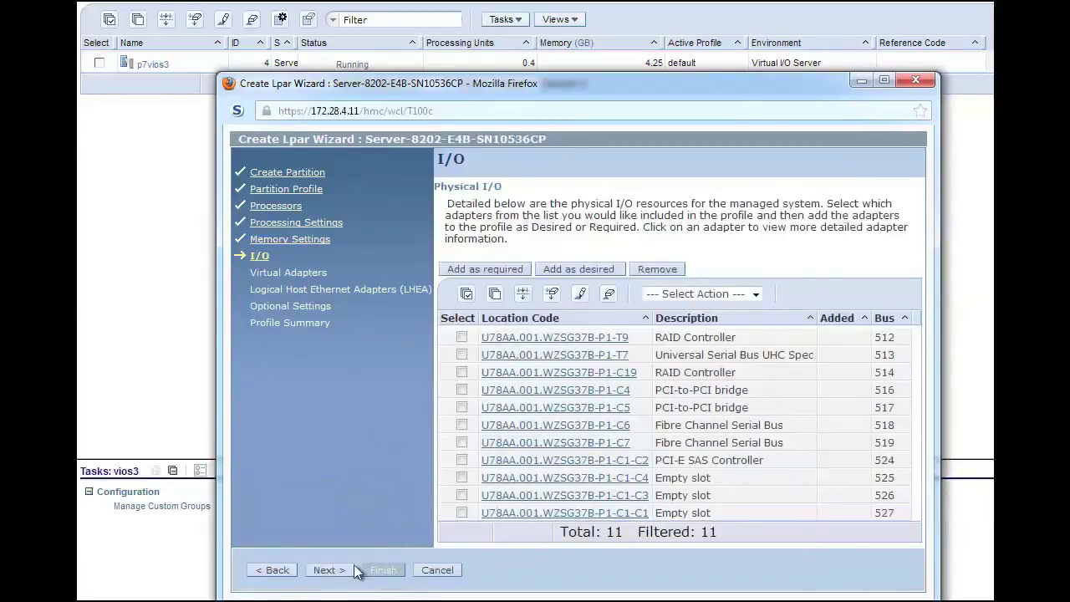
- Skip physical I/O and raise the maximum virtual adapters to 100
click(327, 572)
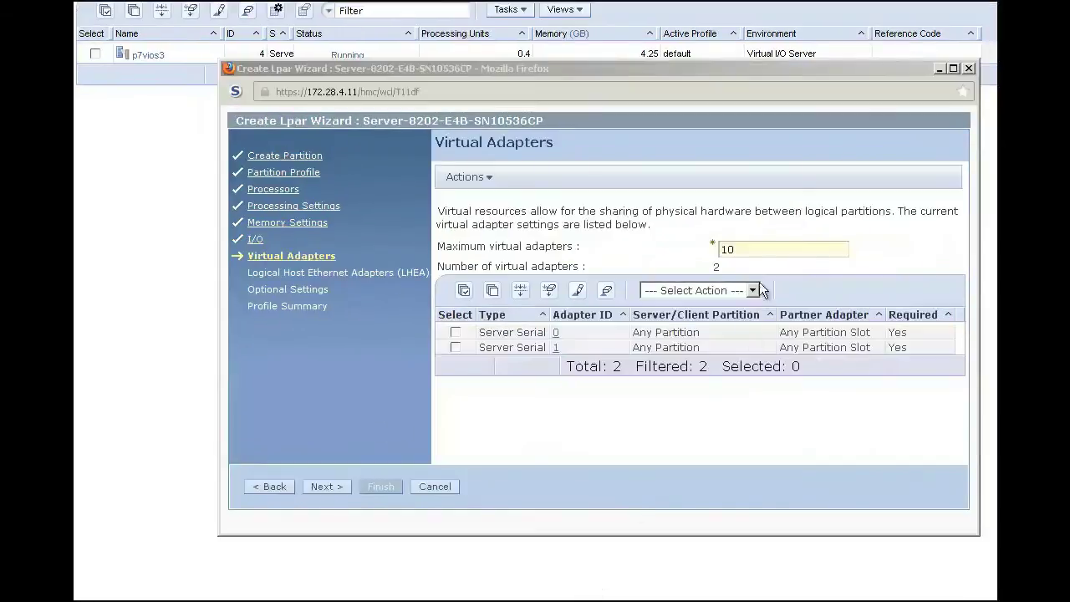
click(764, 254)
text(0)
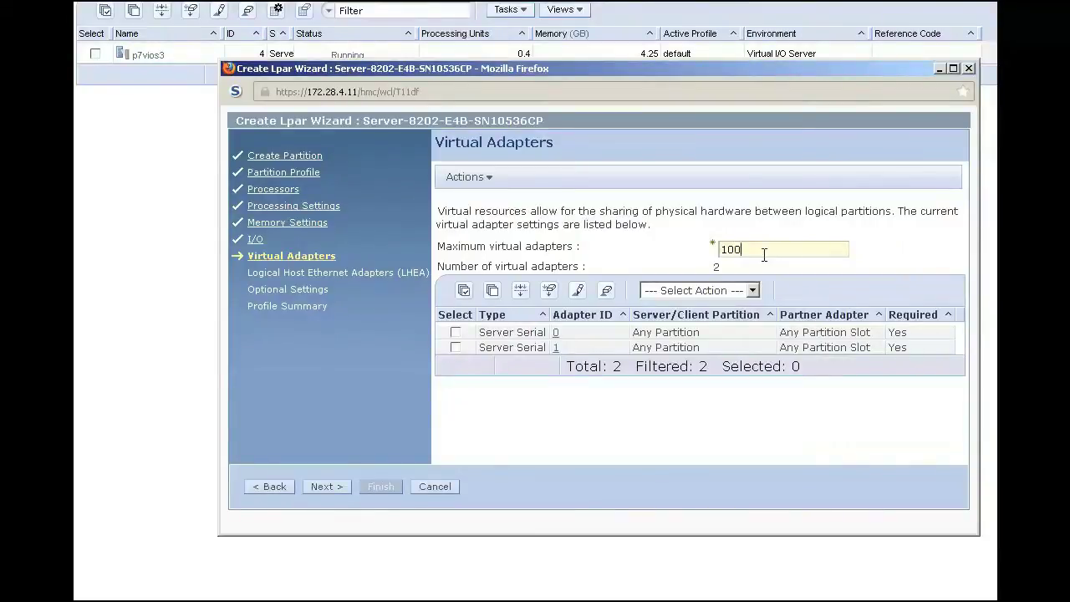
- Add a virtual Ethernet adapter with ID 2
click(469, 178)
mouse_move(485, 198)
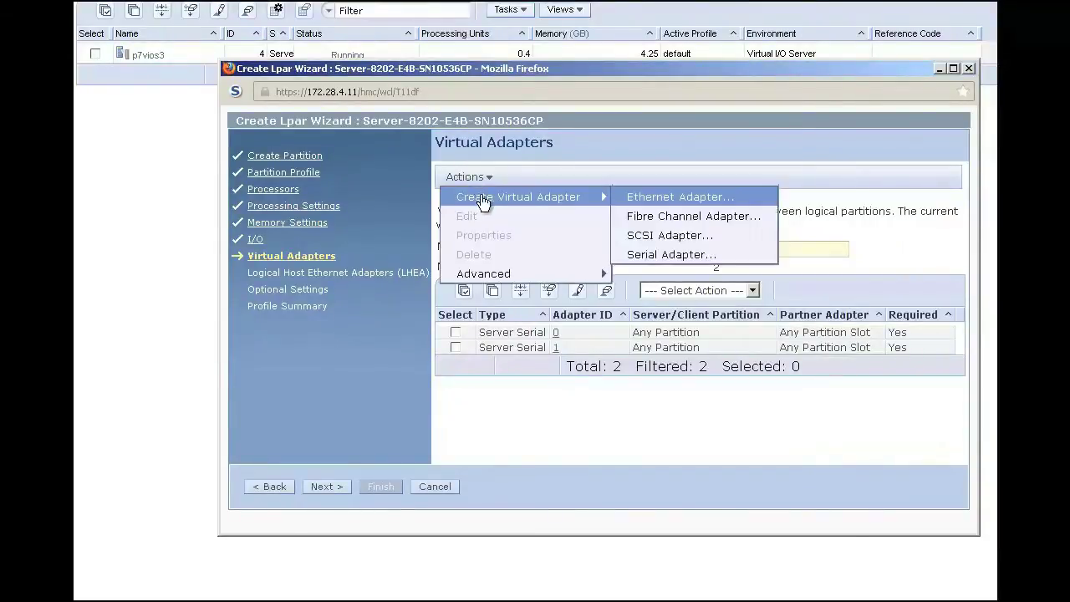
click(662, 196)
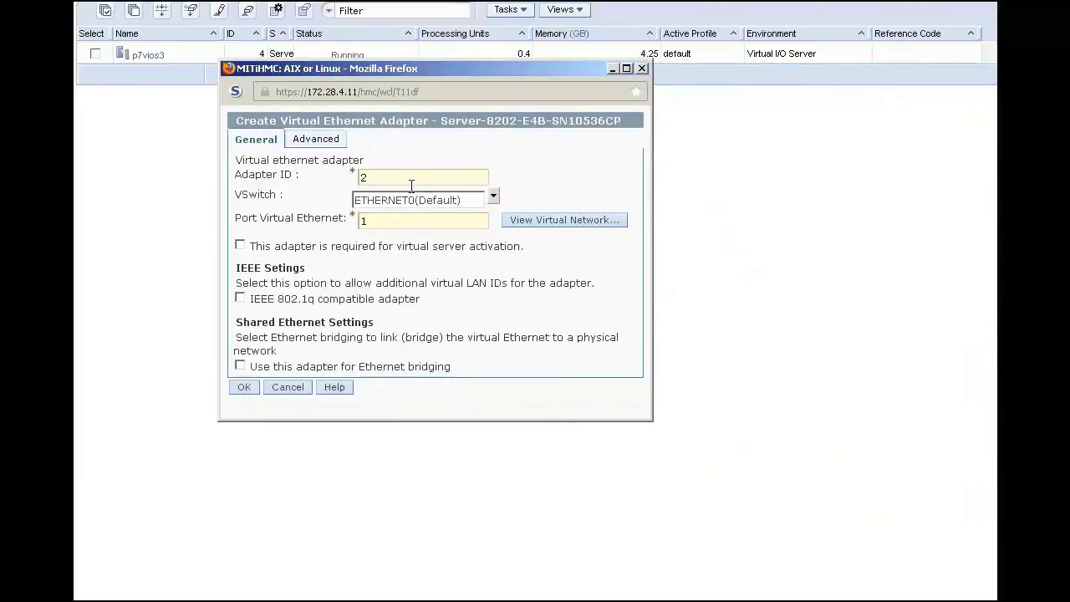
click(245, 387)
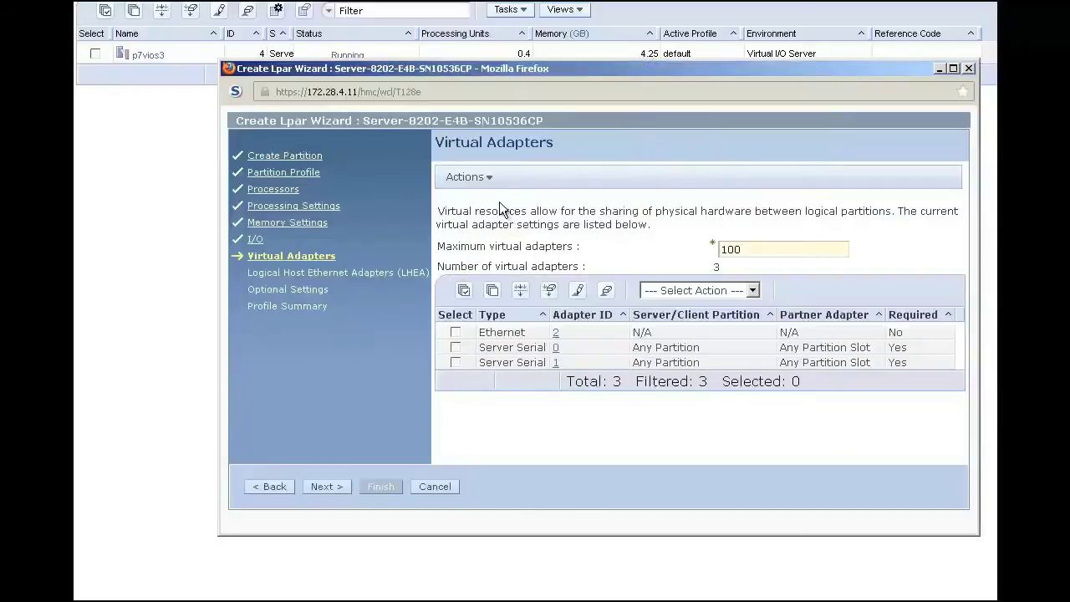
click(464, 179)
- Add client SCSI adapter 20 served by partition p7vios3(4)
mouse_move(559, 195)
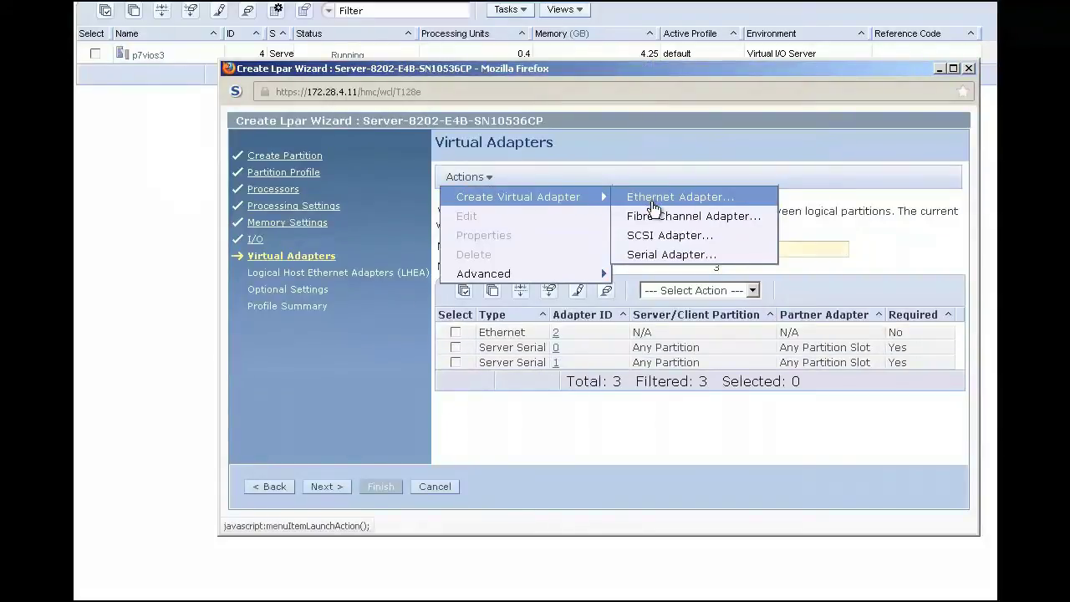
click(651, 233)
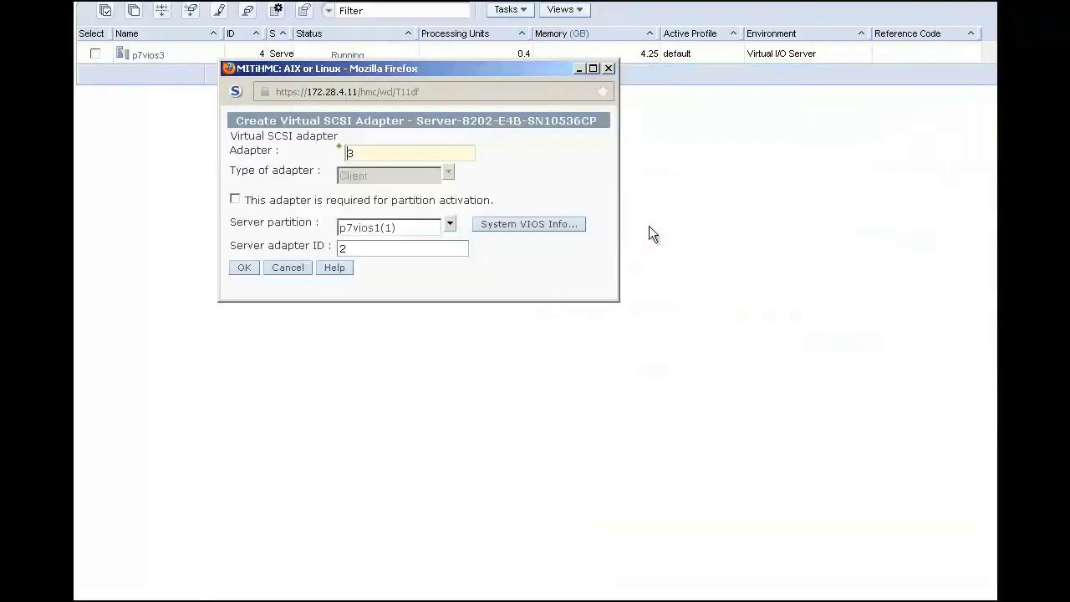
key(BackSpace)
text(20)
click(450, 227)
click(389, 194)
click(365, 262)
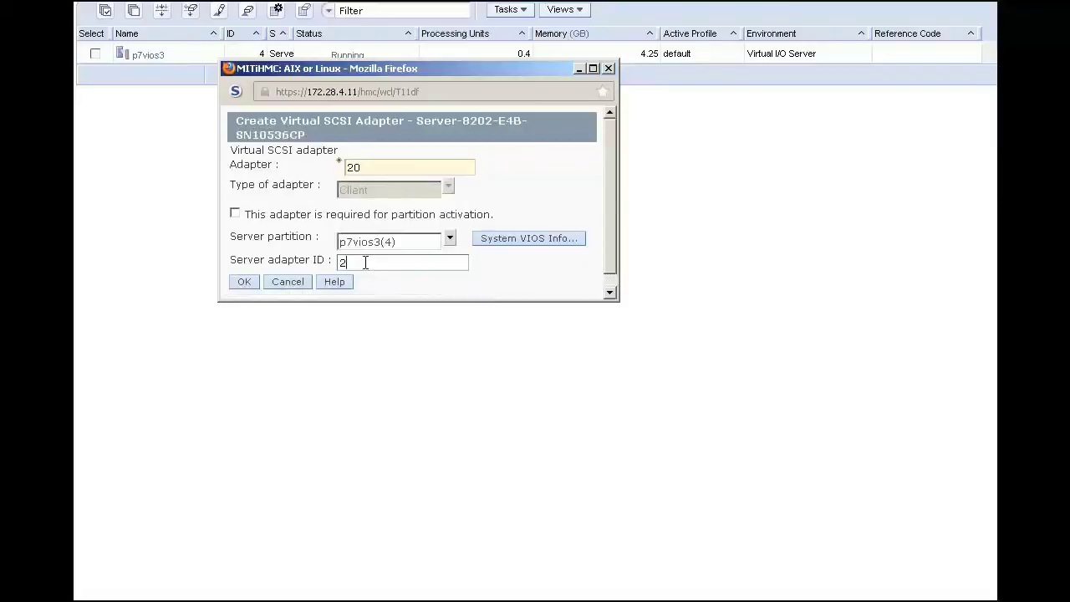
click(245, 283)
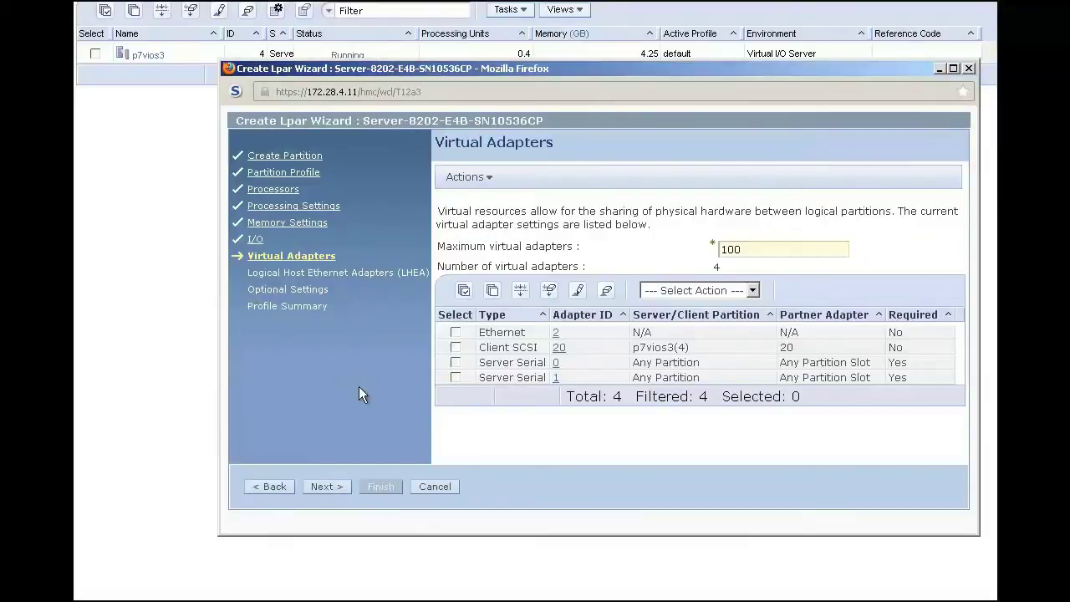
- Skip the LHEA and optional settings pages, then finish creating the partition
click(339, 482)
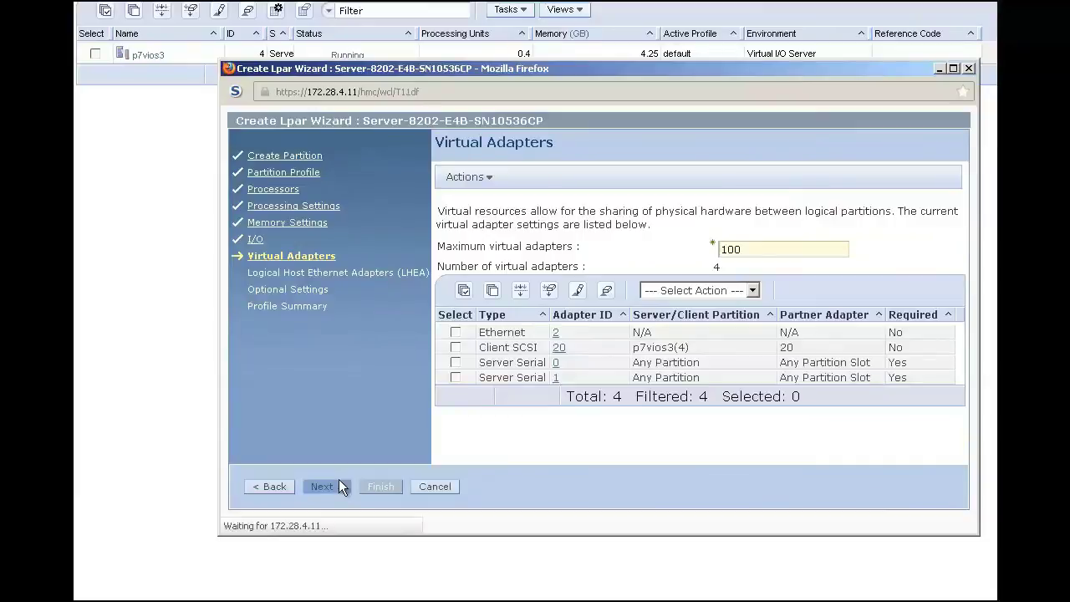
click(338, 485)
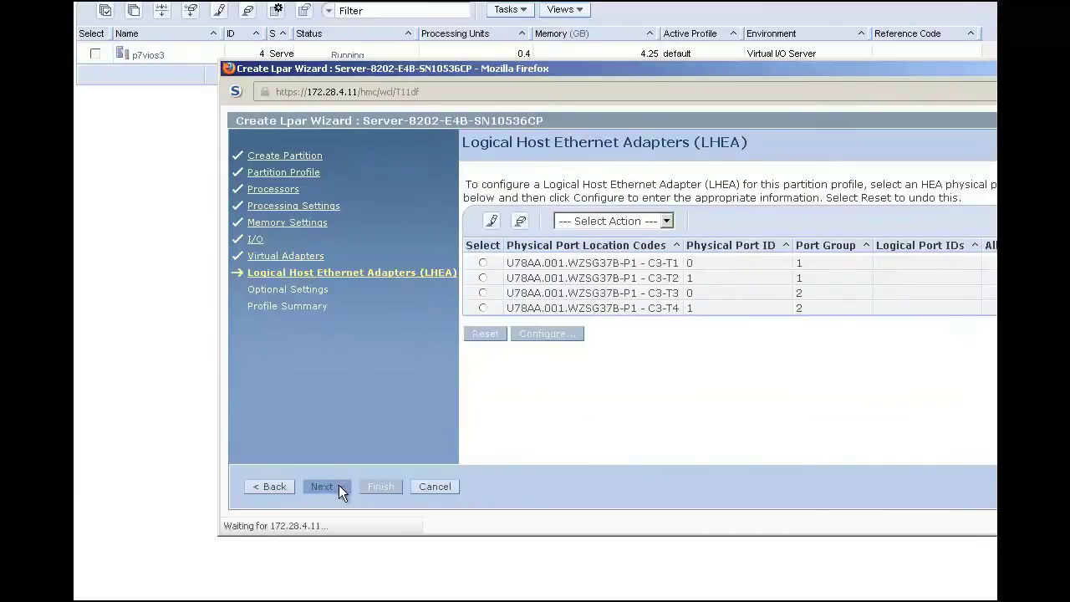
click(339, 485)
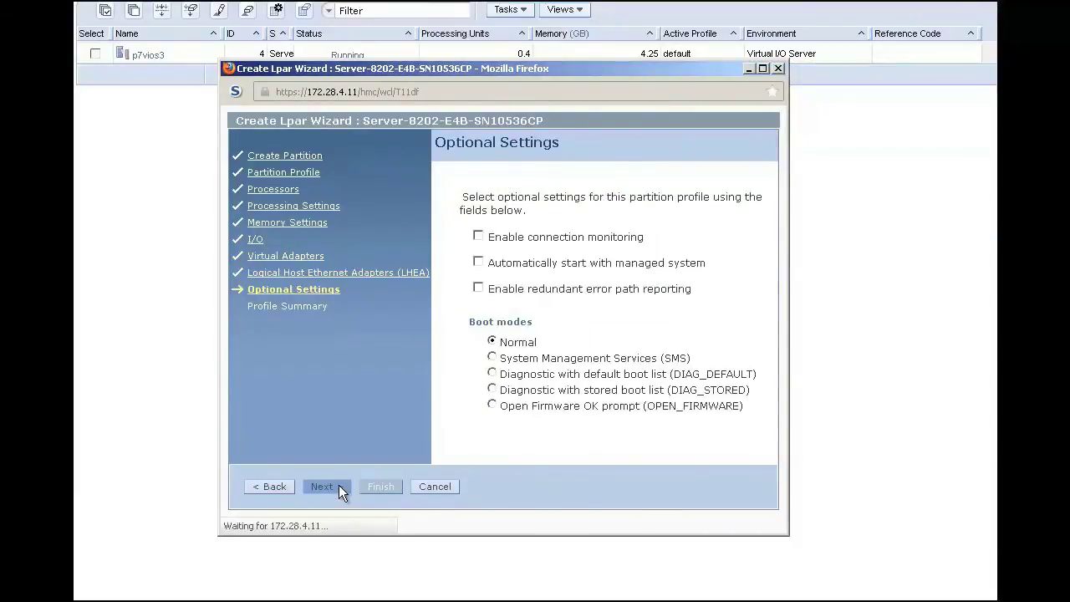
click(400, 594)
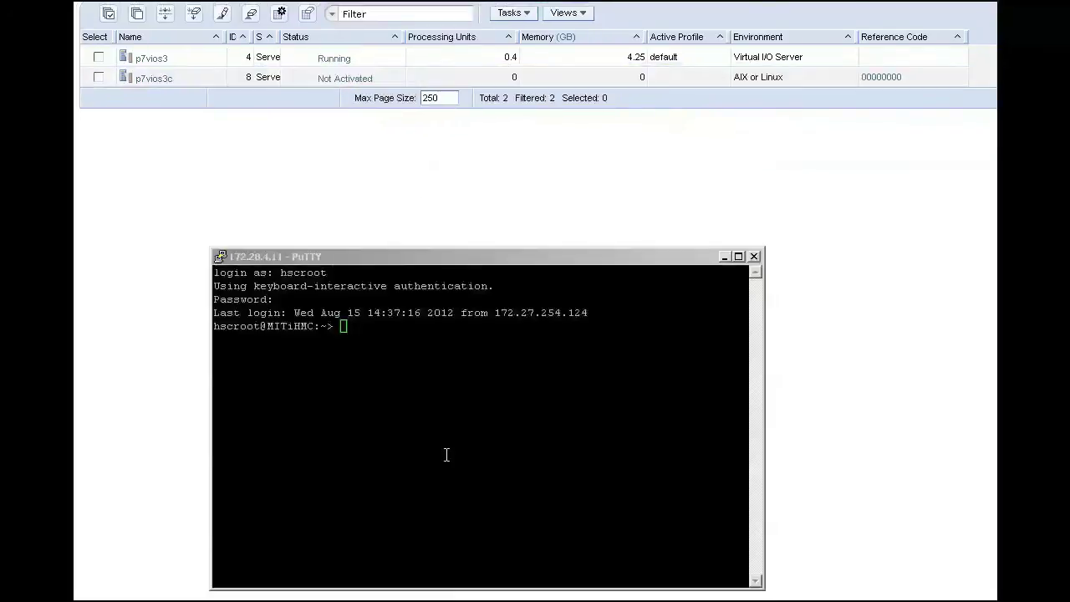
- Run vtmenu in PuTTY and open the console of partition 6, p7vios3c
click(475, 263)
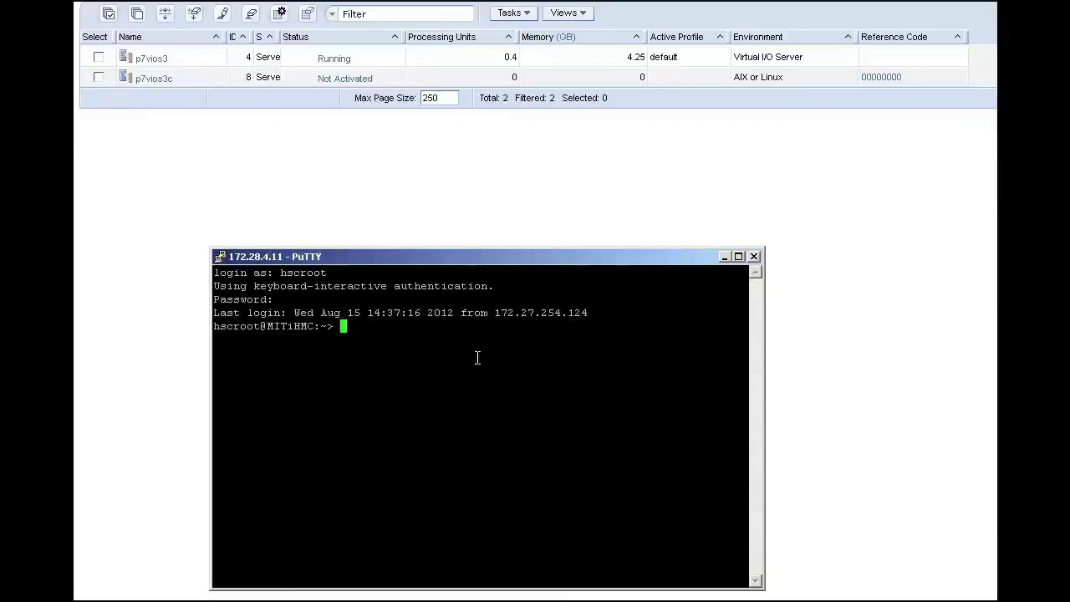
text(vtmenu)
key(Return)
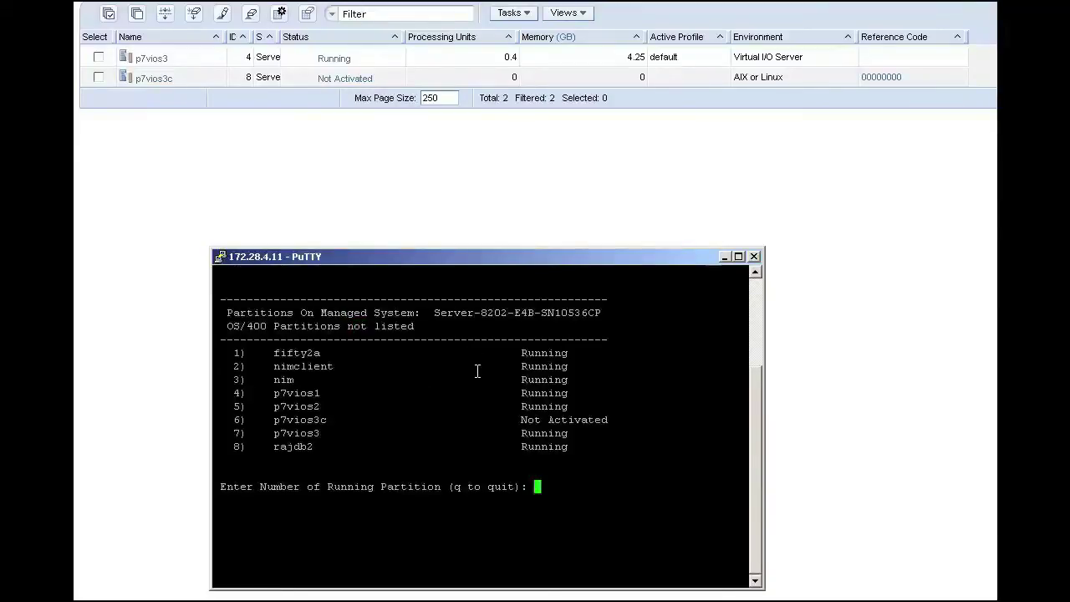
text(6)
key(Return)
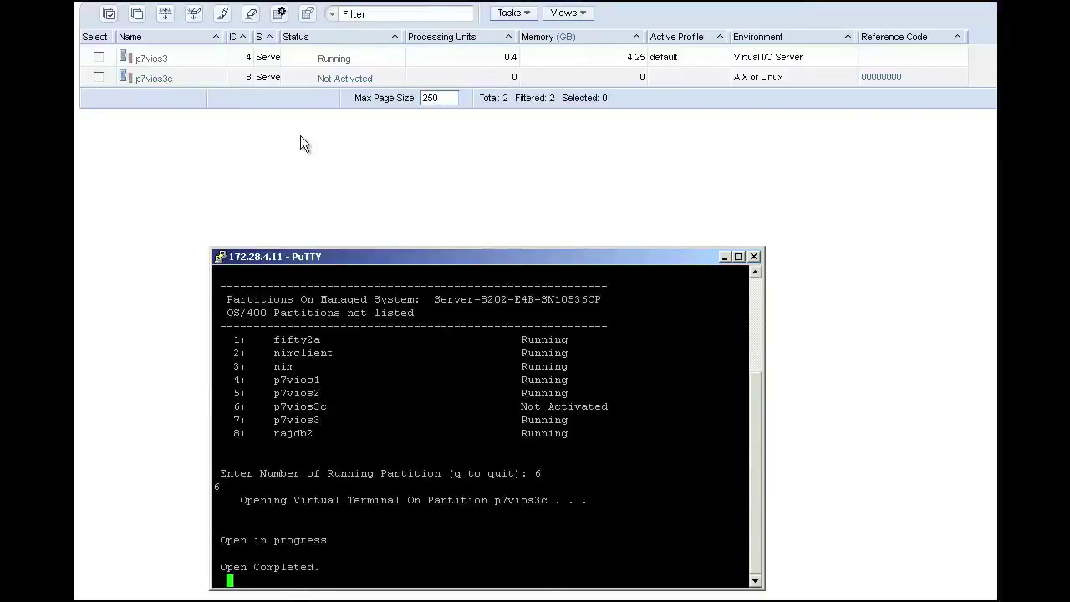
- Activate p7vios3c from its default profile with the boot mode overridden to SMS
click(101, 81)
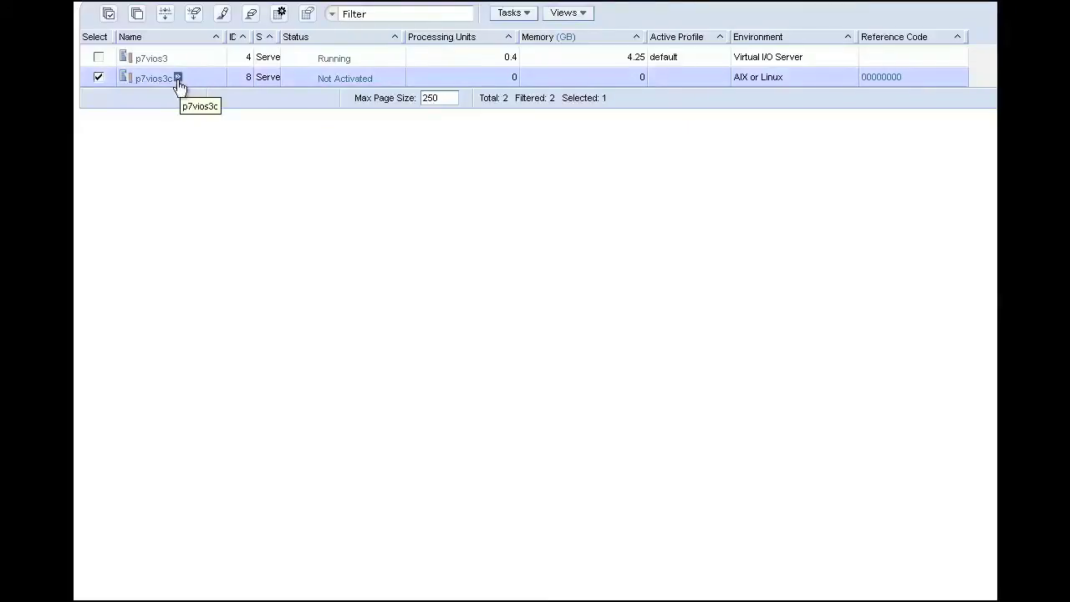
click(177, 78)
mouse_move(236, 113)
mouse_move(372, 116)
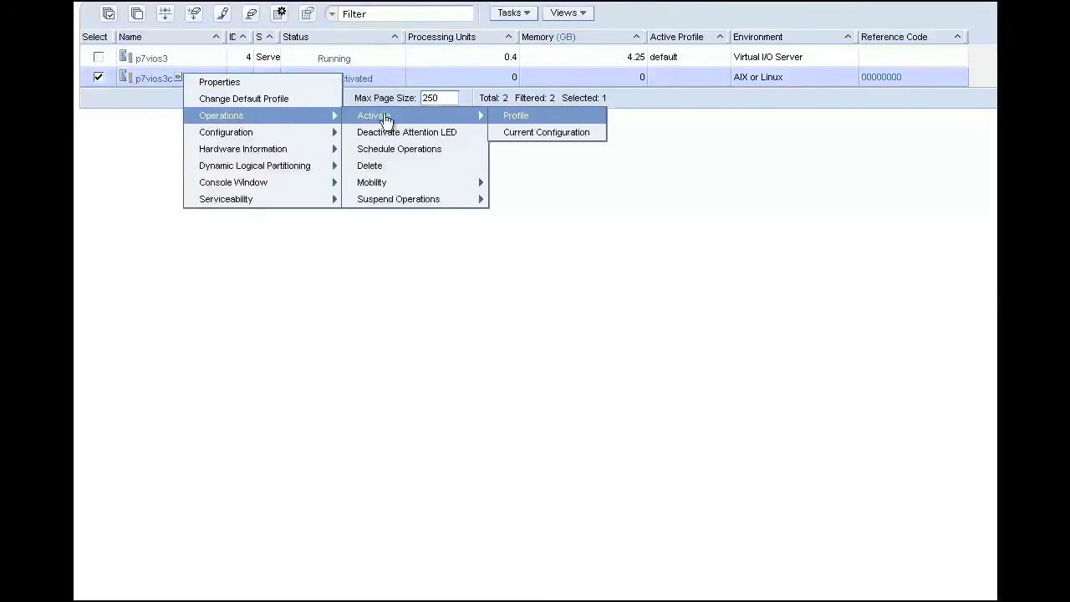
click(533, 119)
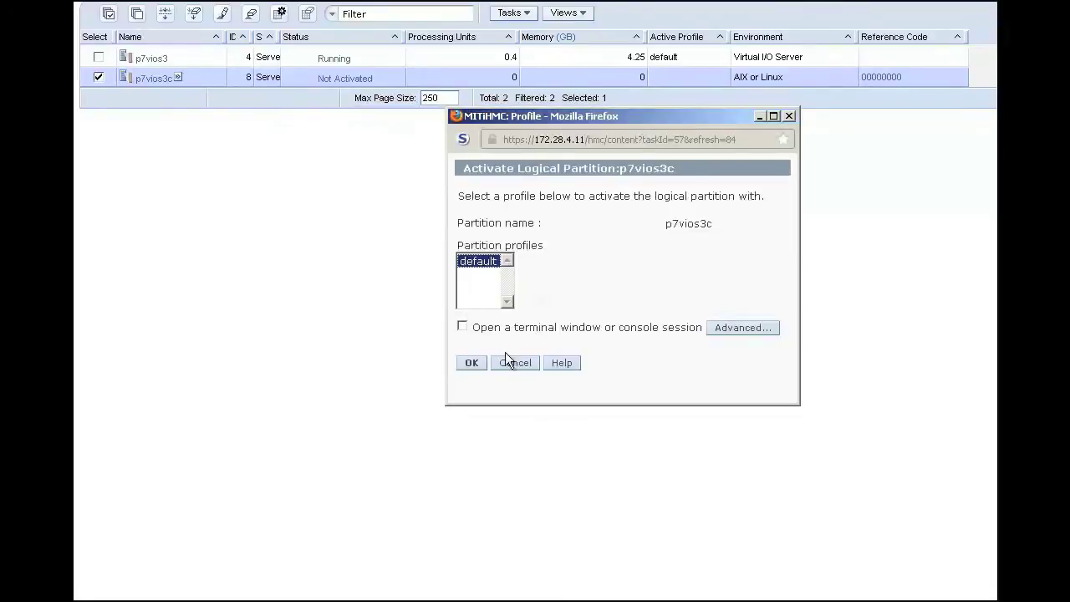
click(717, 329)
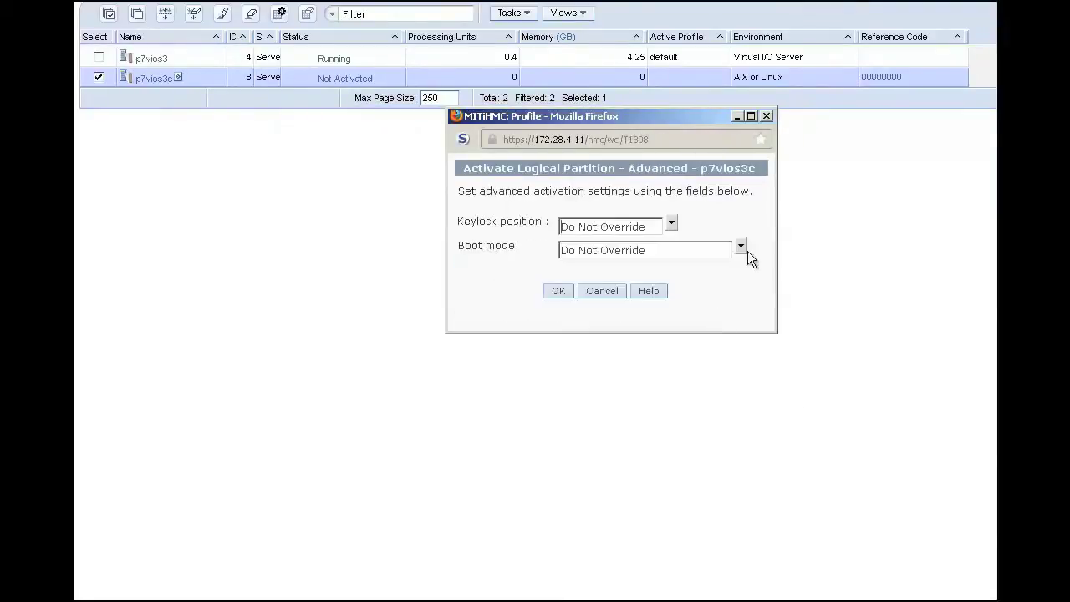
click(742, 247)
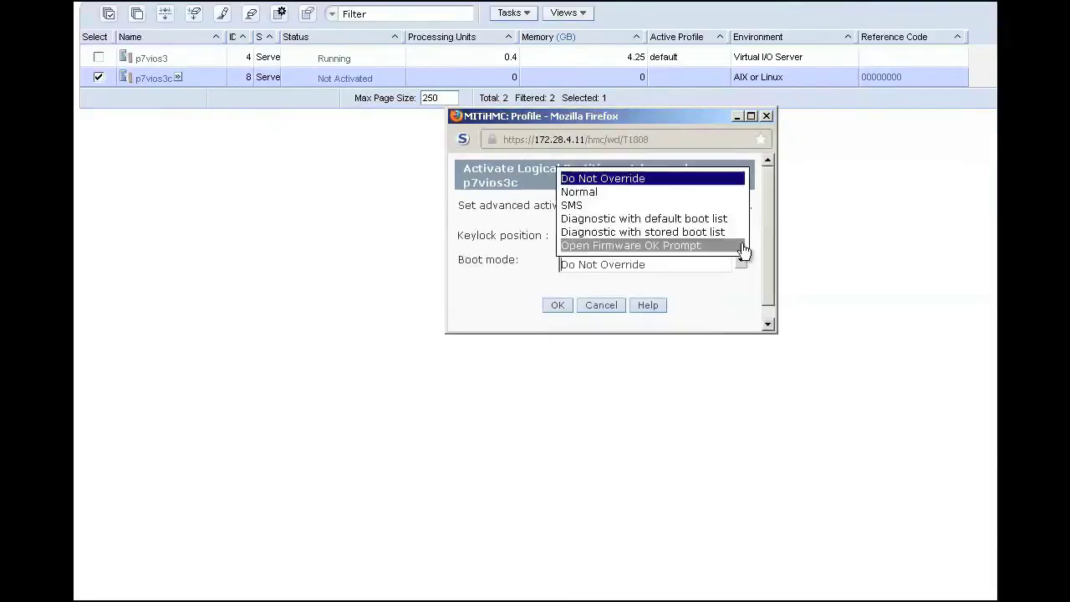
click(583, 207)
click(558, 305)
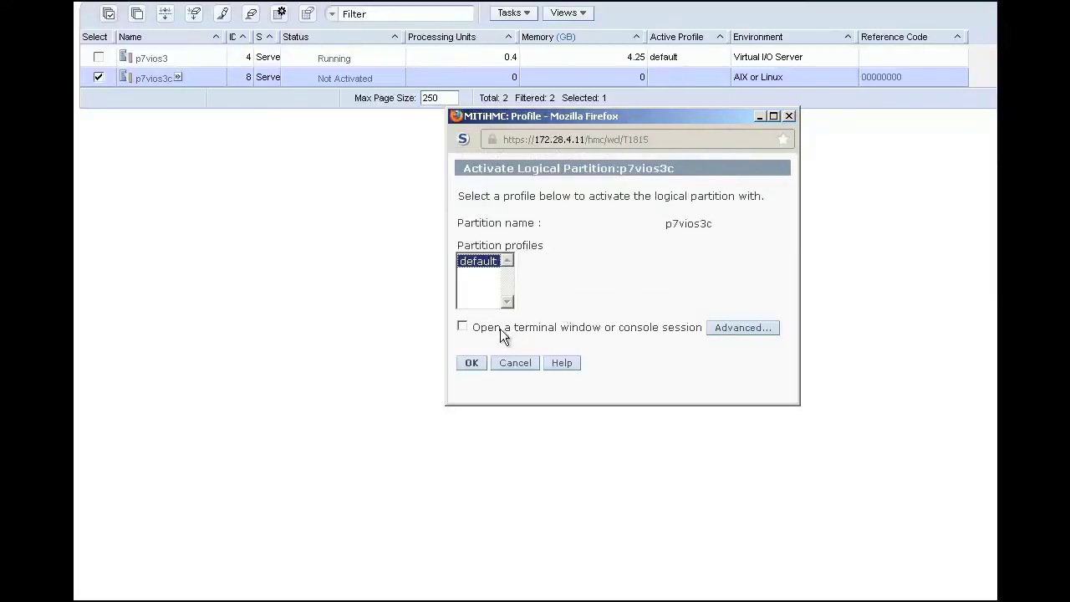
click(473, 361)
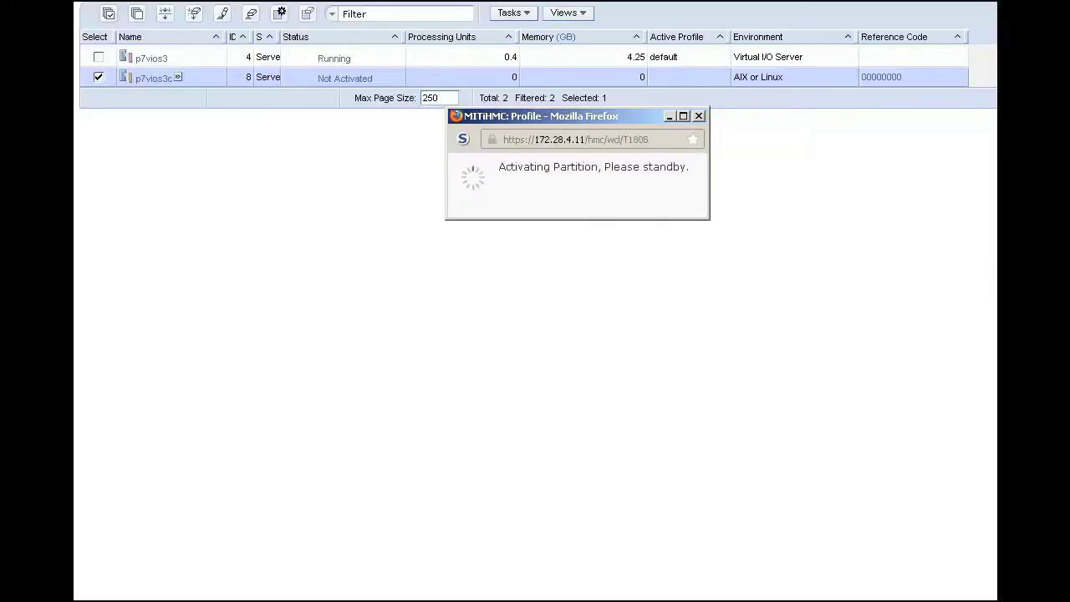
- In the PuTTY SMS menu, choose 5, 1, then 7 to list all boot devices
key(alt+Tab)
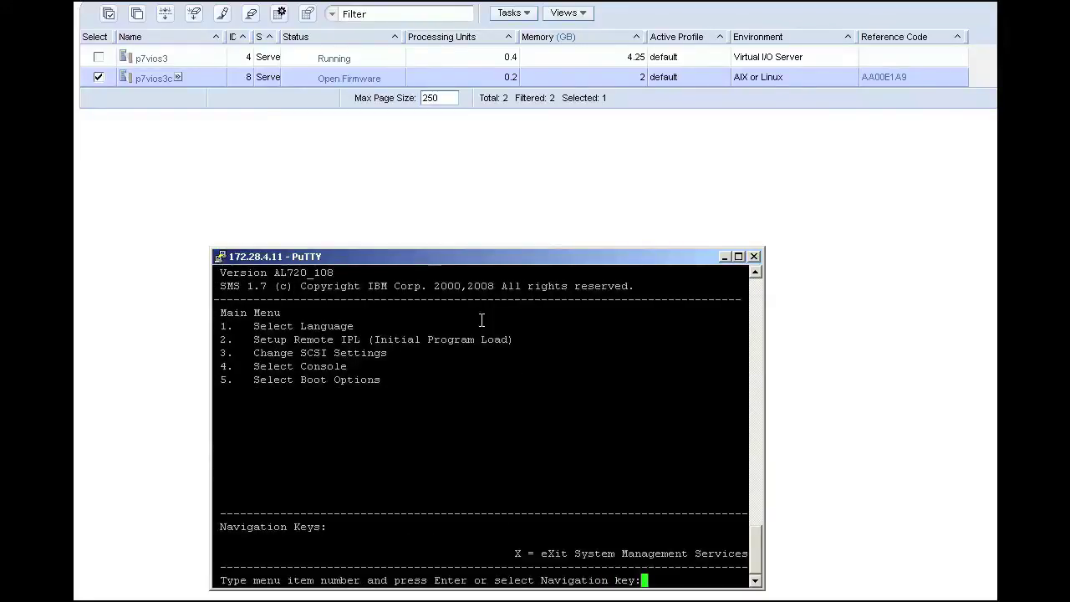
text(5)
key(Return)
text(1)
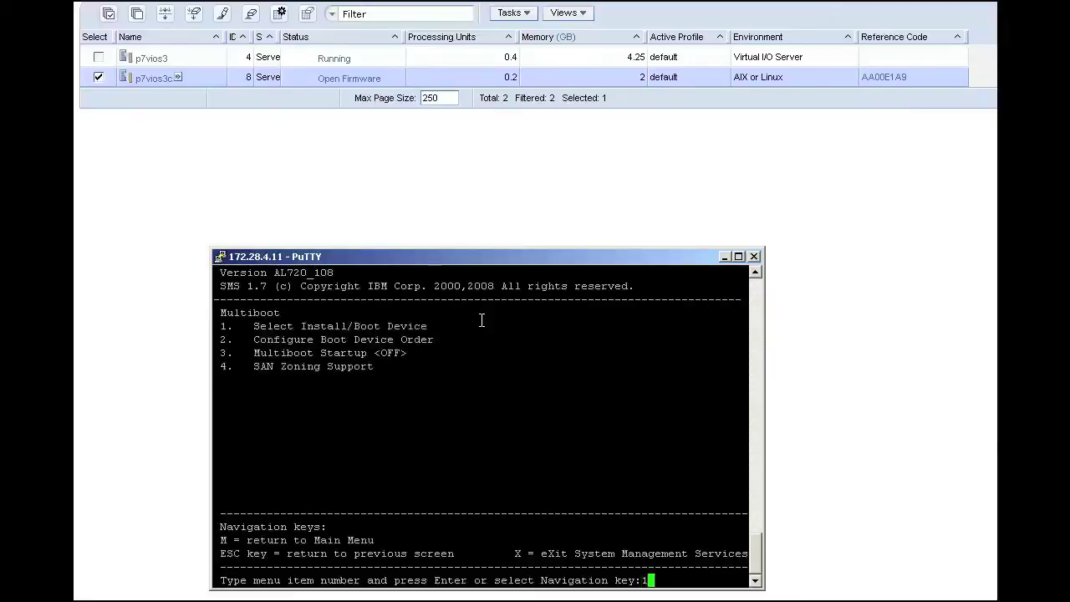
key(Return)
text(7)
key(Return)
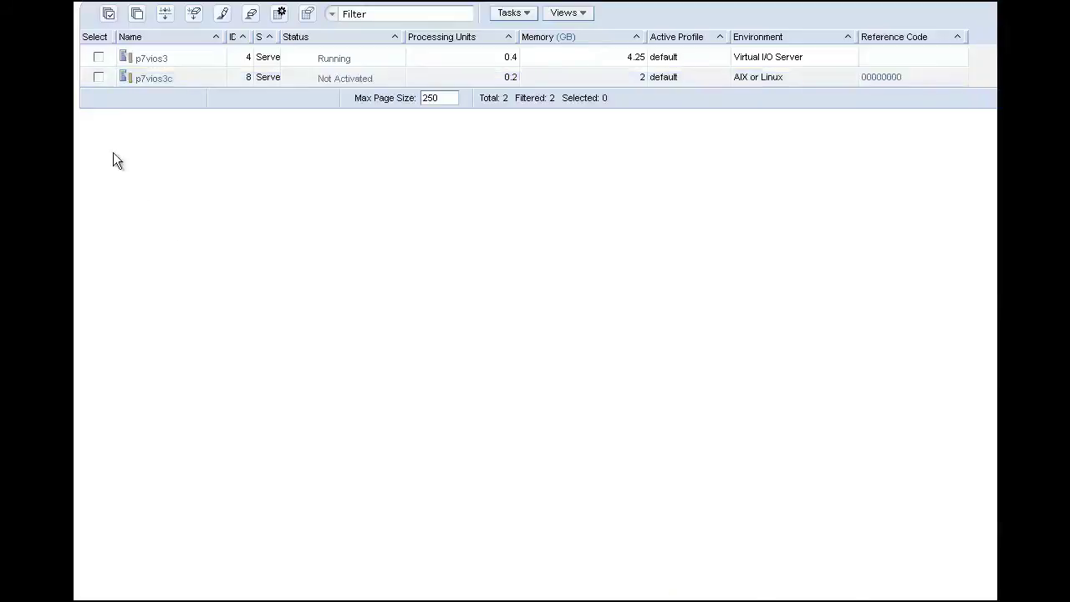
- Open the default profile of p7vios3c and show its virtual adapters
click(99, 78)
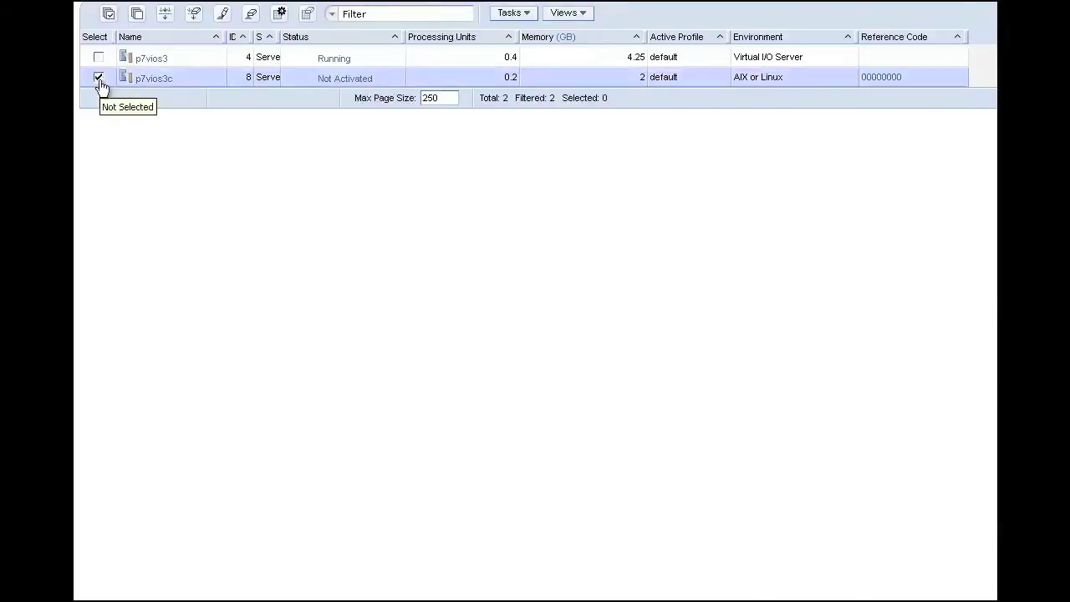
click(177, 78)
mouse_move(226, 135)
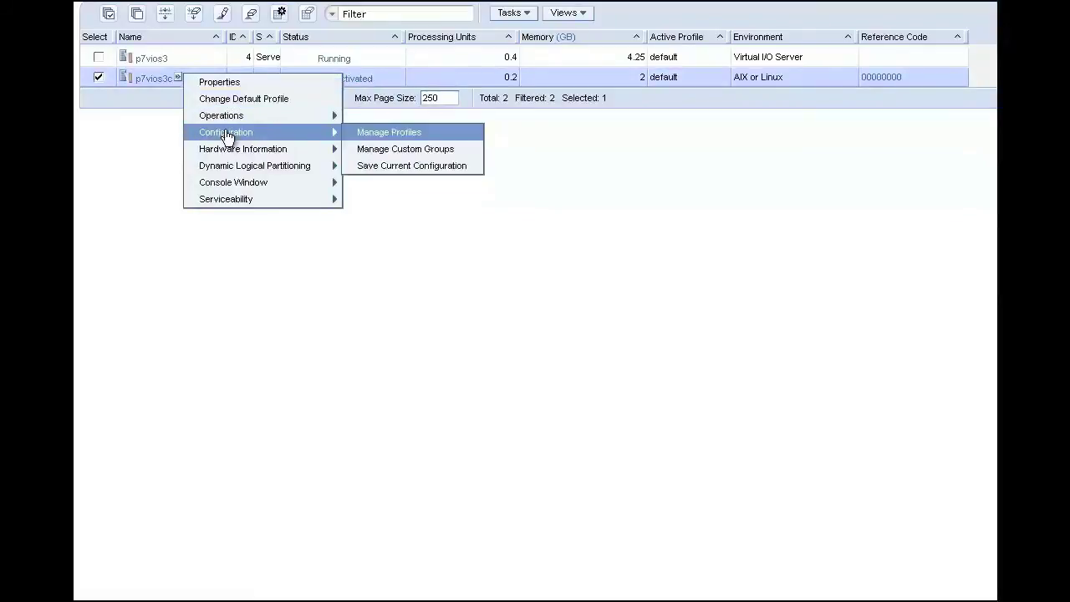
click(374, 136)
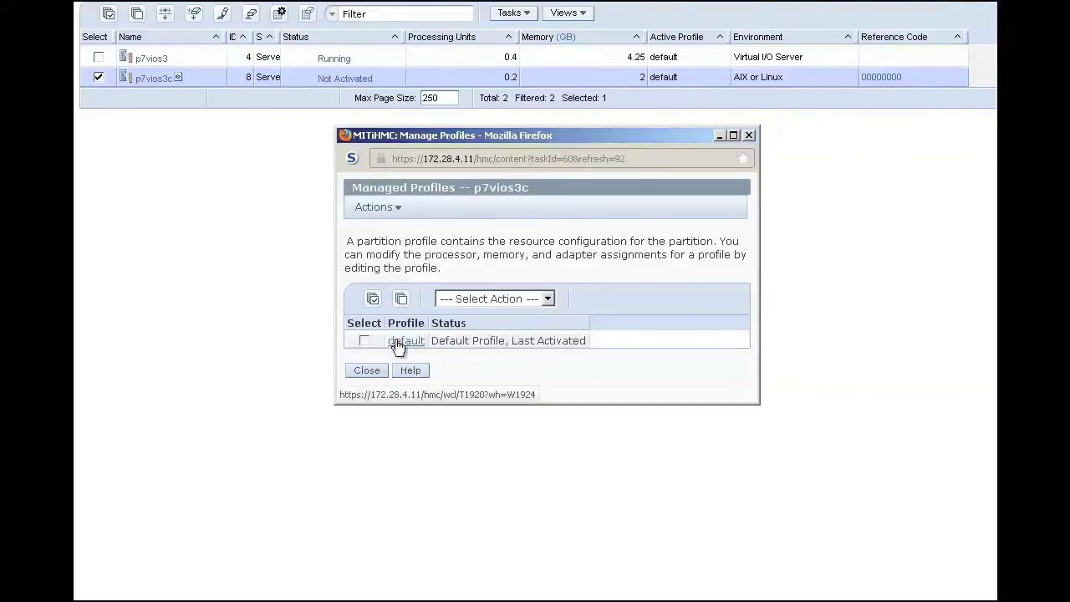
click(399, 343)
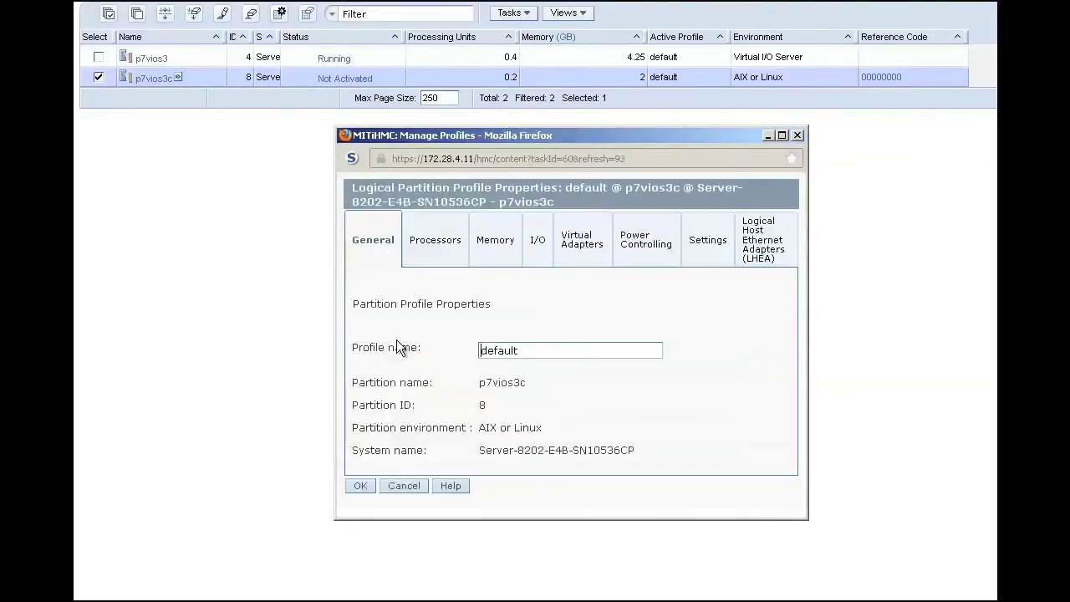
click(583, 249)
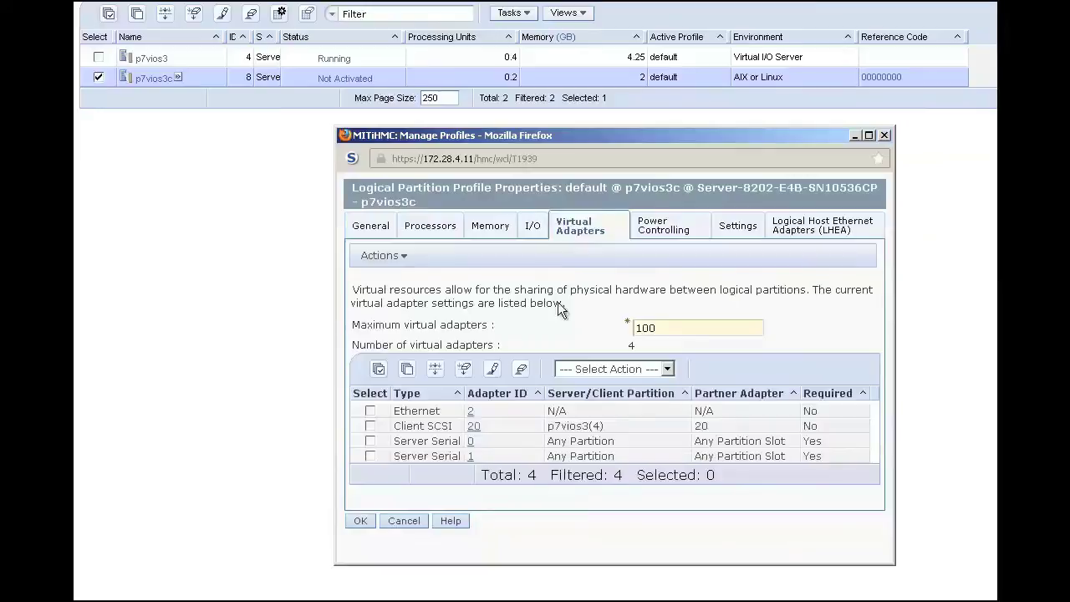
- Change the Client SCSI adapter IDs to 30, save the profile, and close Manage Profiles
click(370, 427)
click(390, 256)
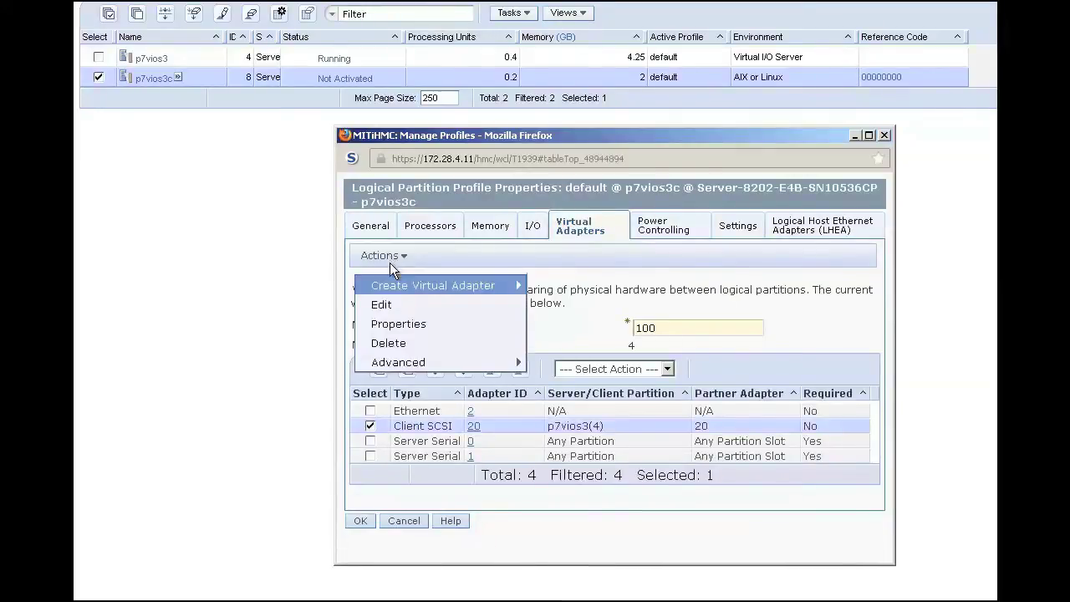
click(391, 300)
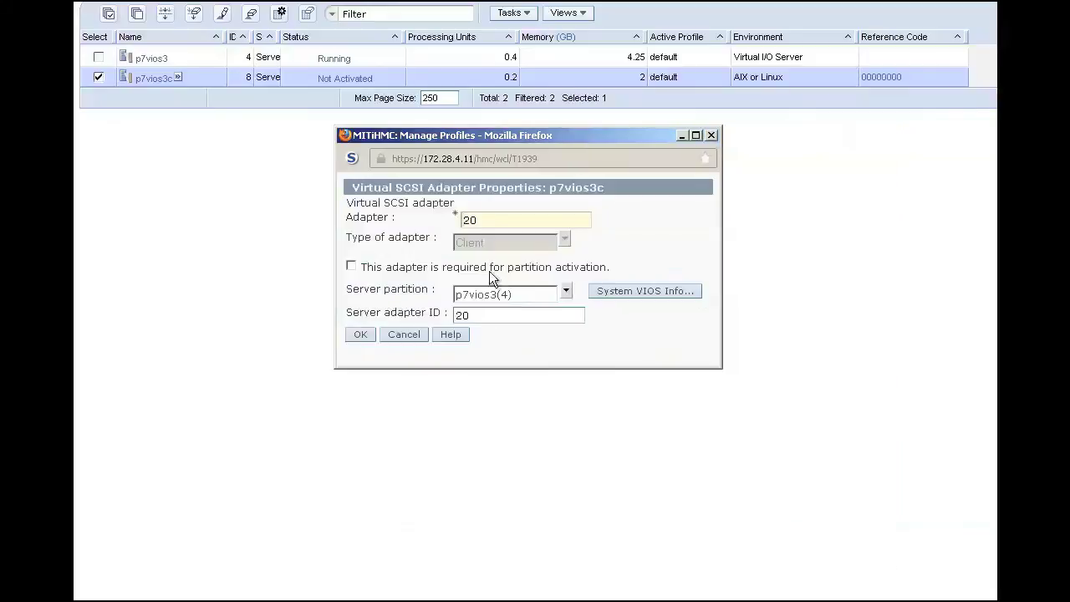
click(497, 219)
key(BackSpace)
text(3)
click(367, 336)
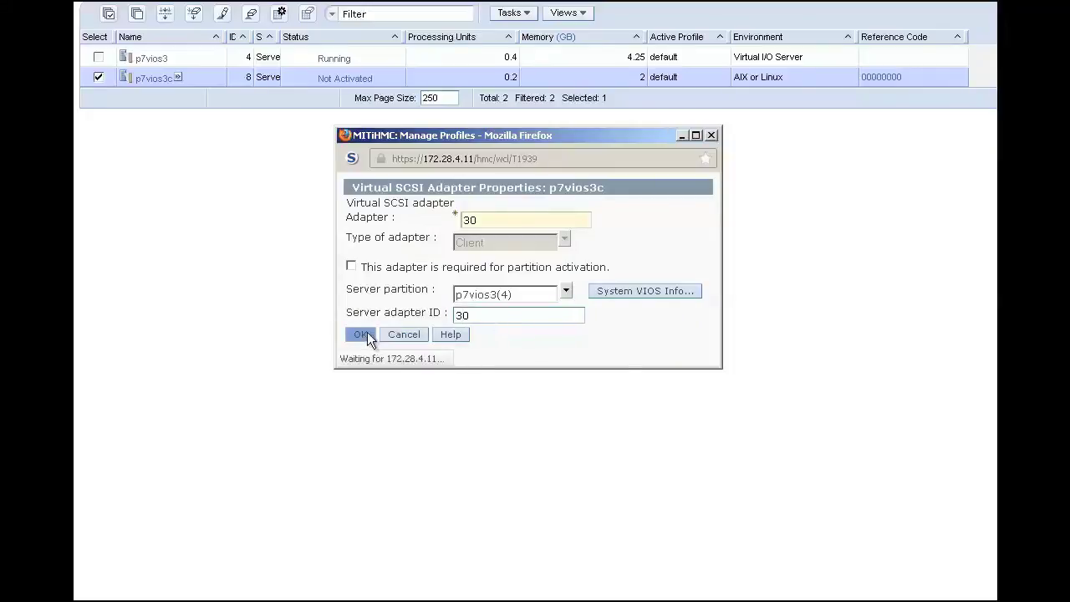
click(352, 525)
click(371, 368)
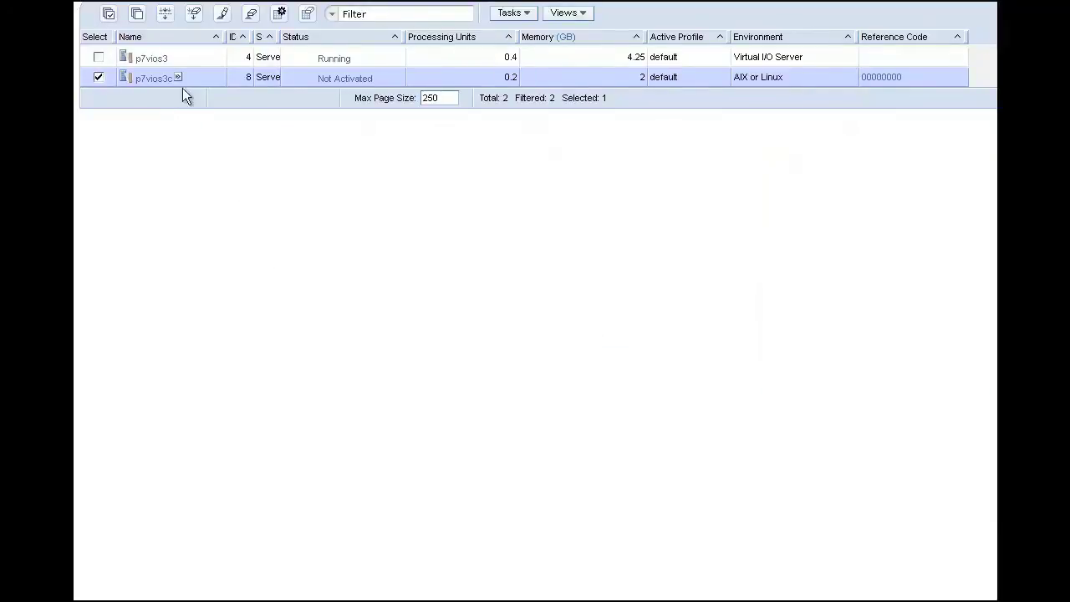
- Activate p7vios3c from its default profile with the boot mode overridden to SMS
click(178, 77)
mouse_move(227, 117)
mouse_move(402, 119)
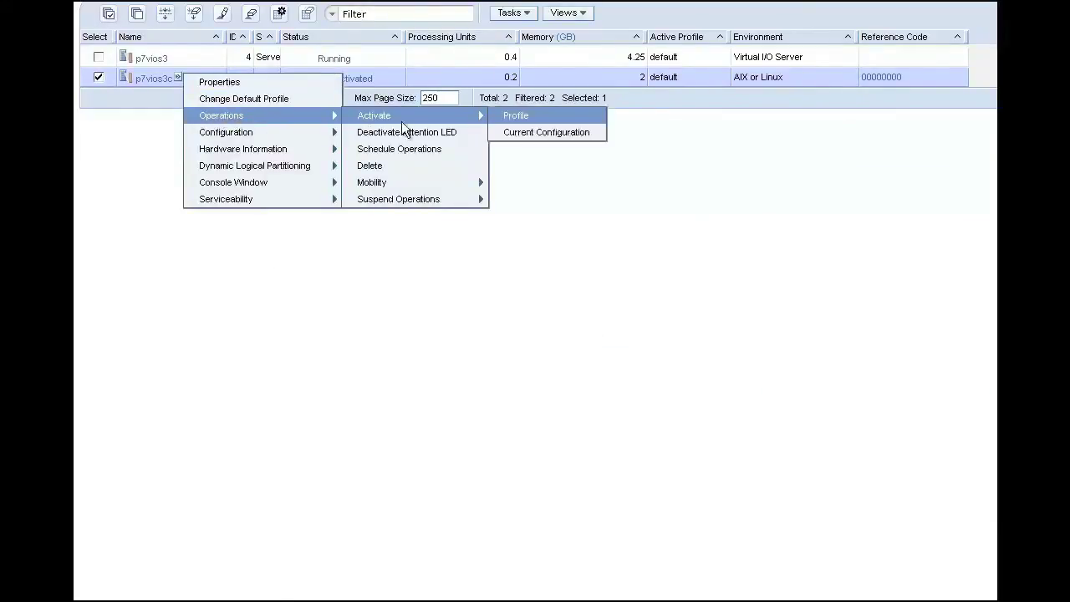
click(506, 115)
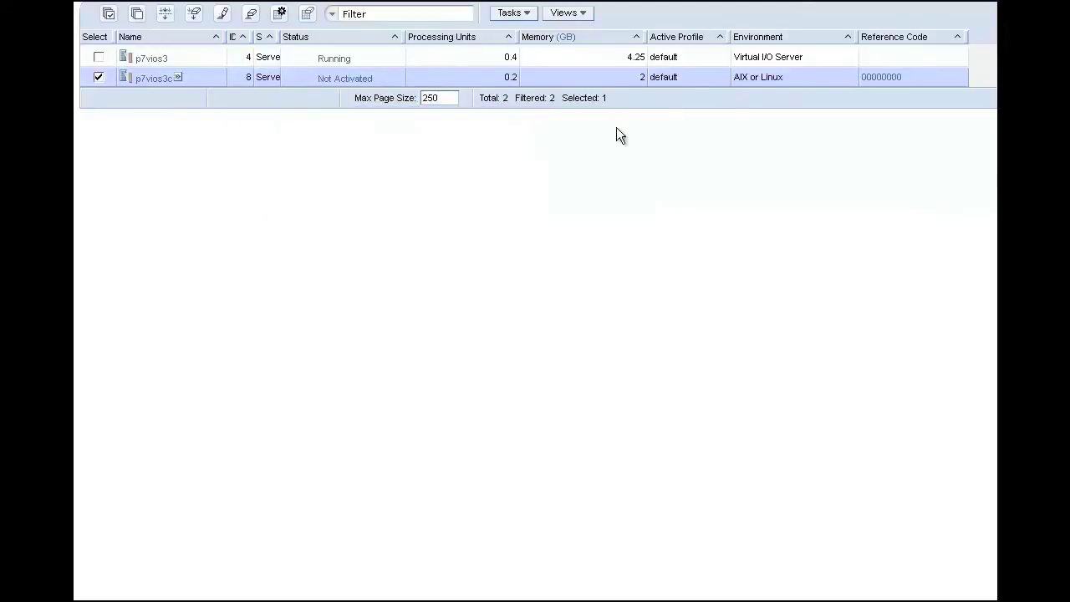
click(695, 343)
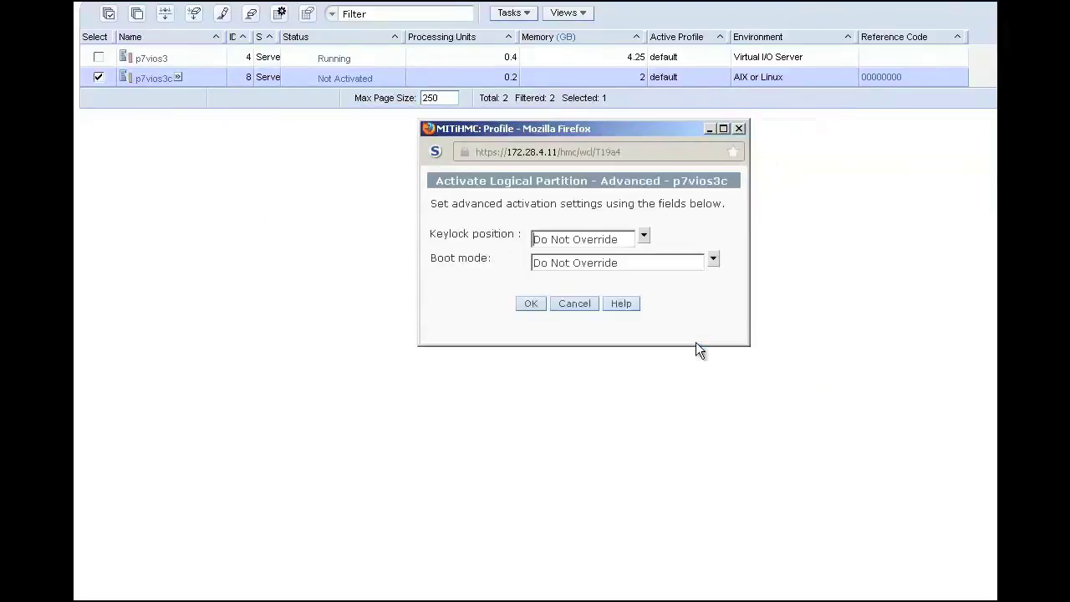
click(715, 261)
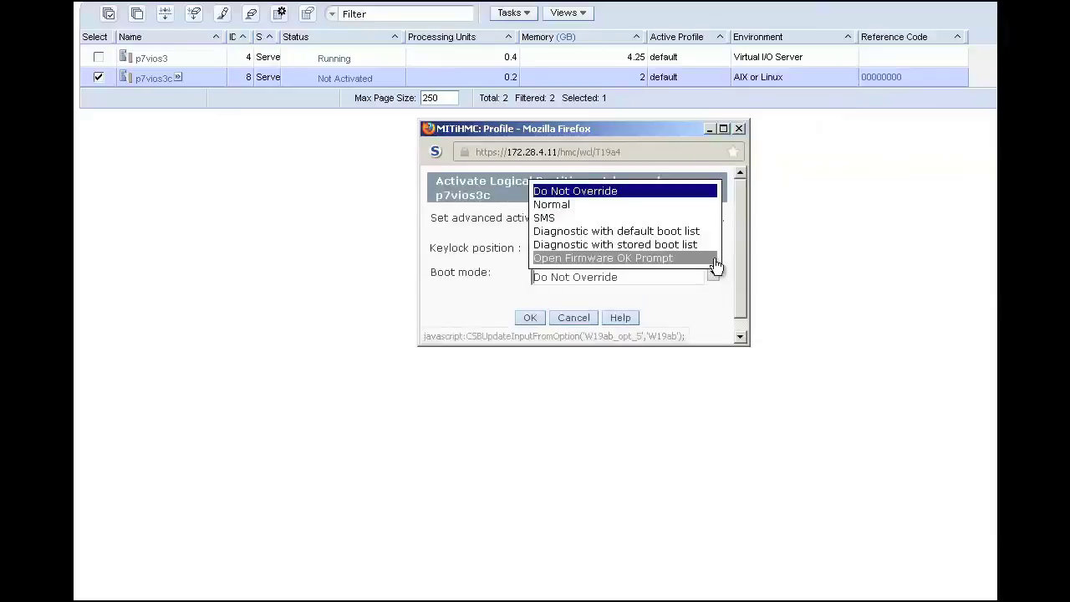
click(572, 220)
click(530, 319)
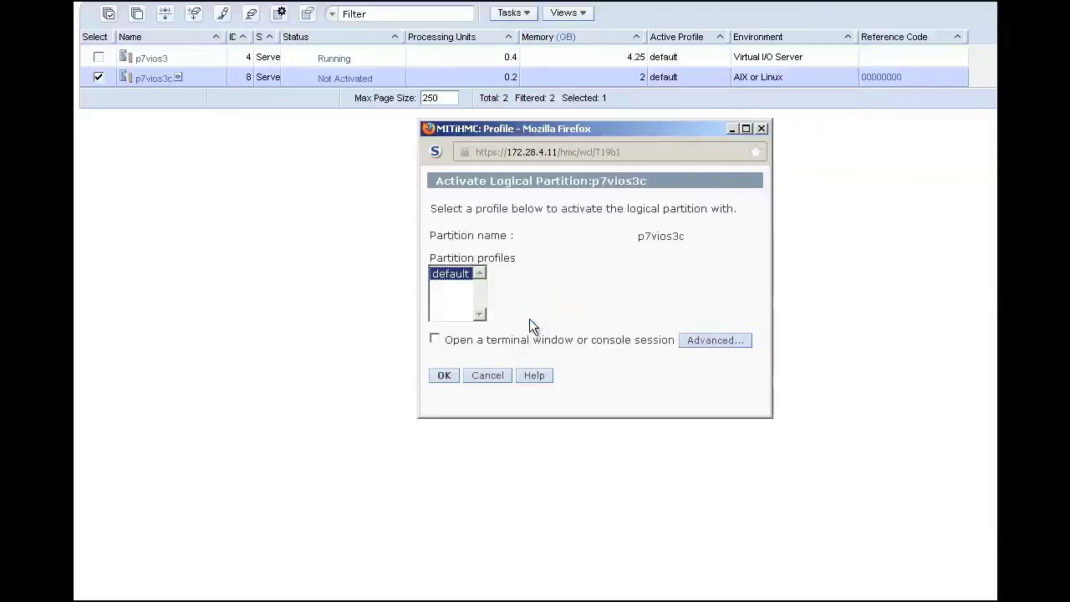
click(454, 374)
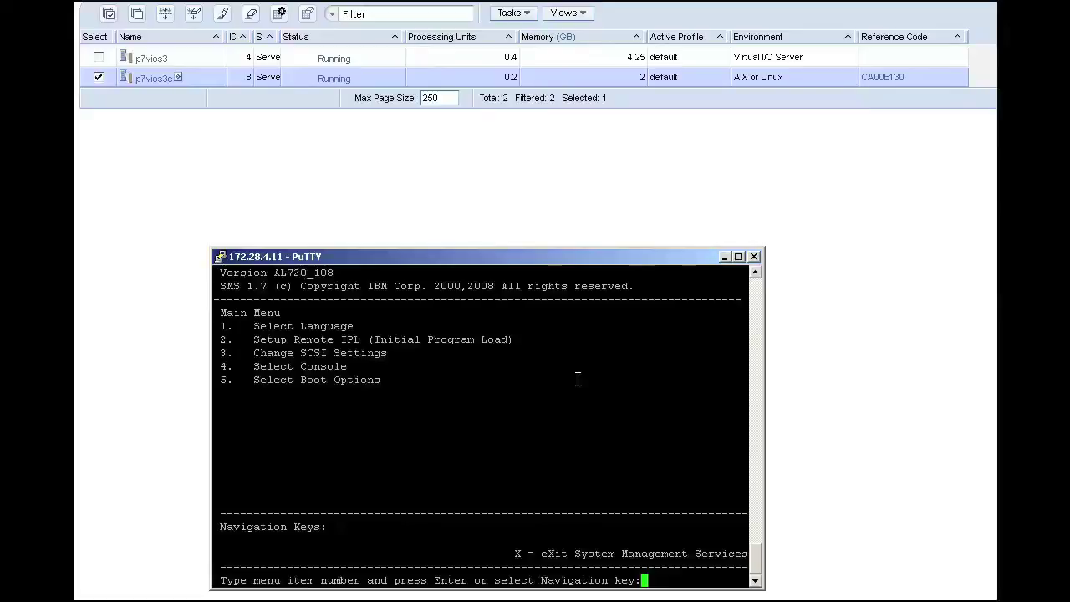
- Choose option 5, Select Boot Options, from the SMS Main Menu
text(5)
key(Return)
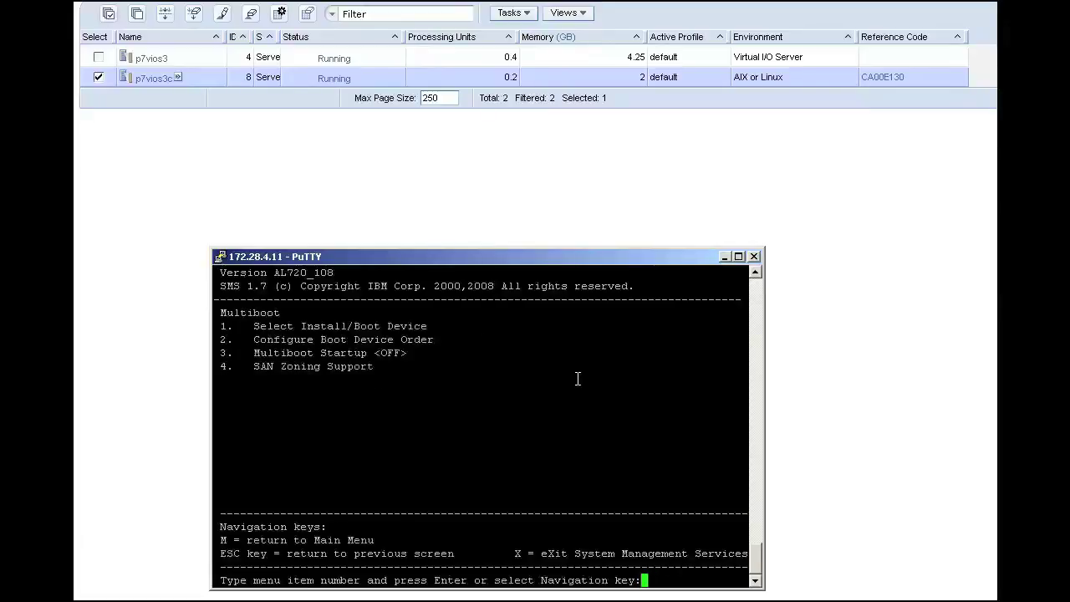